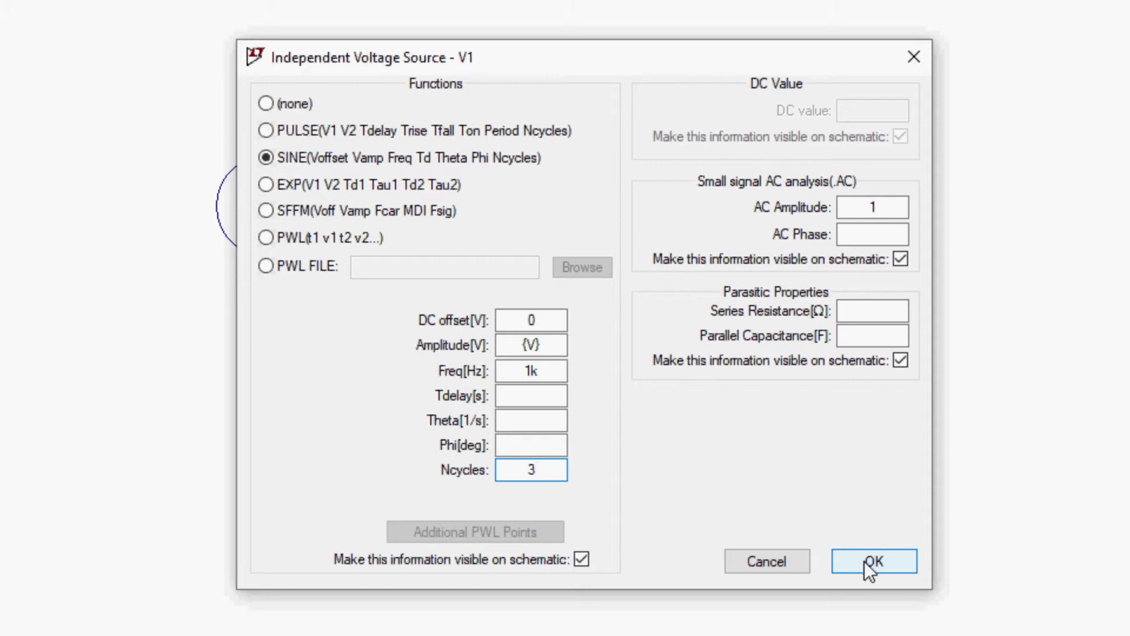
# Step: Apply the sine source settings to V1 and move its SINE(0 {V} 1k 0 0 0 3) label into the clear space below the source
pyautogui.click(866, 562)
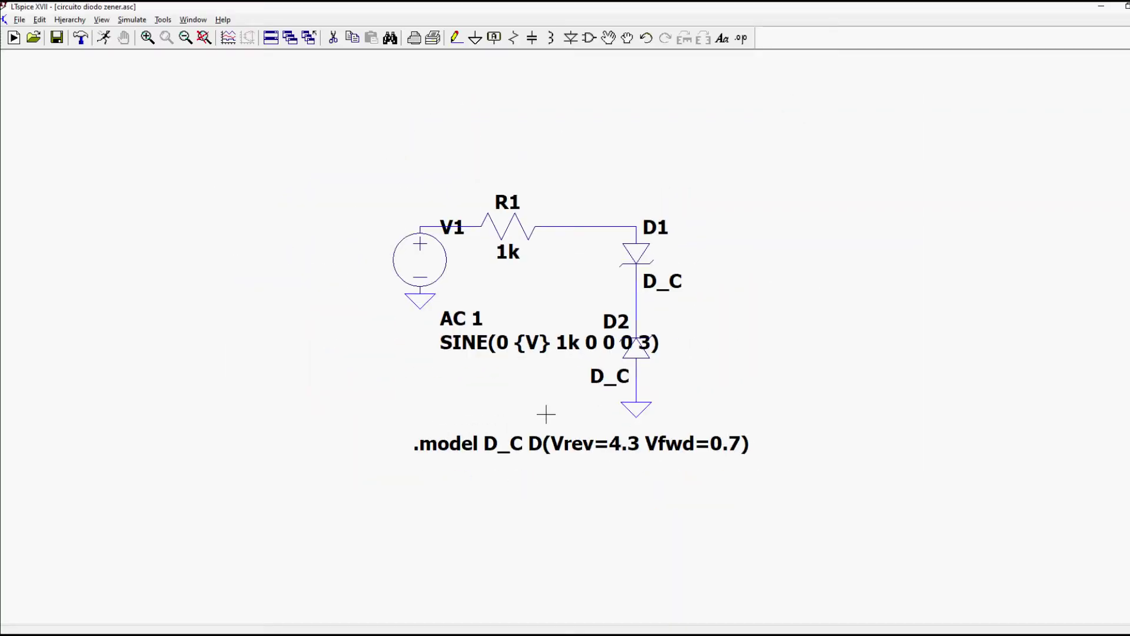
pyautogui.click(609, 37)
pyautogui.click(439, 340)
pyautogui.click(331, 363)
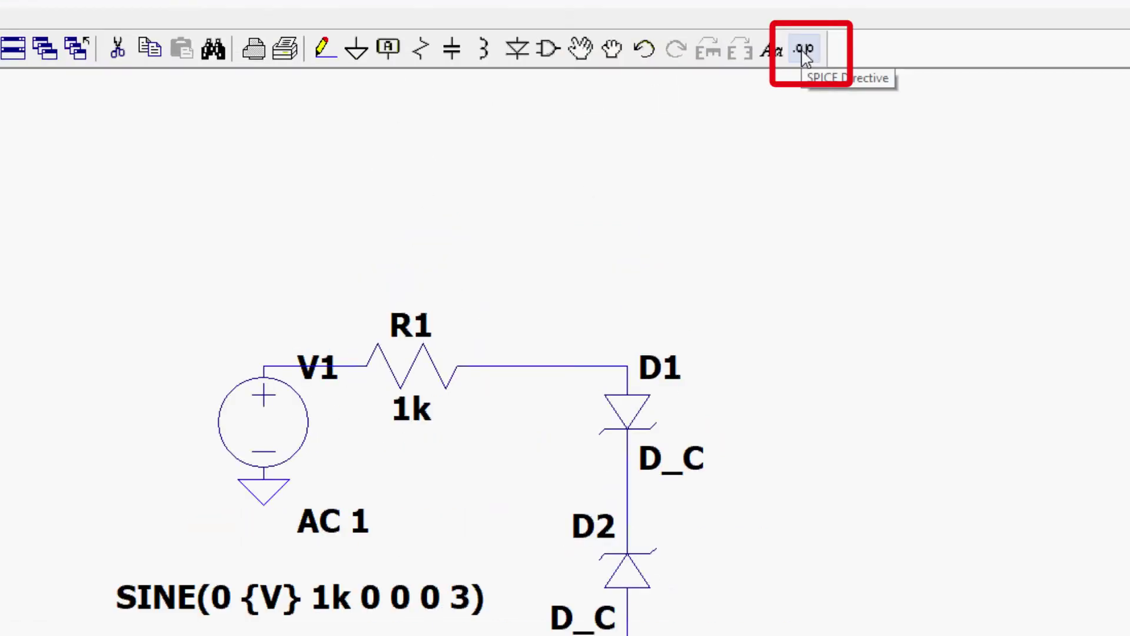
# Step: Add the SPICE directive ".step param V 1 10 2" to the schematic below the diode model statement
pyautogui.click(804, 49)
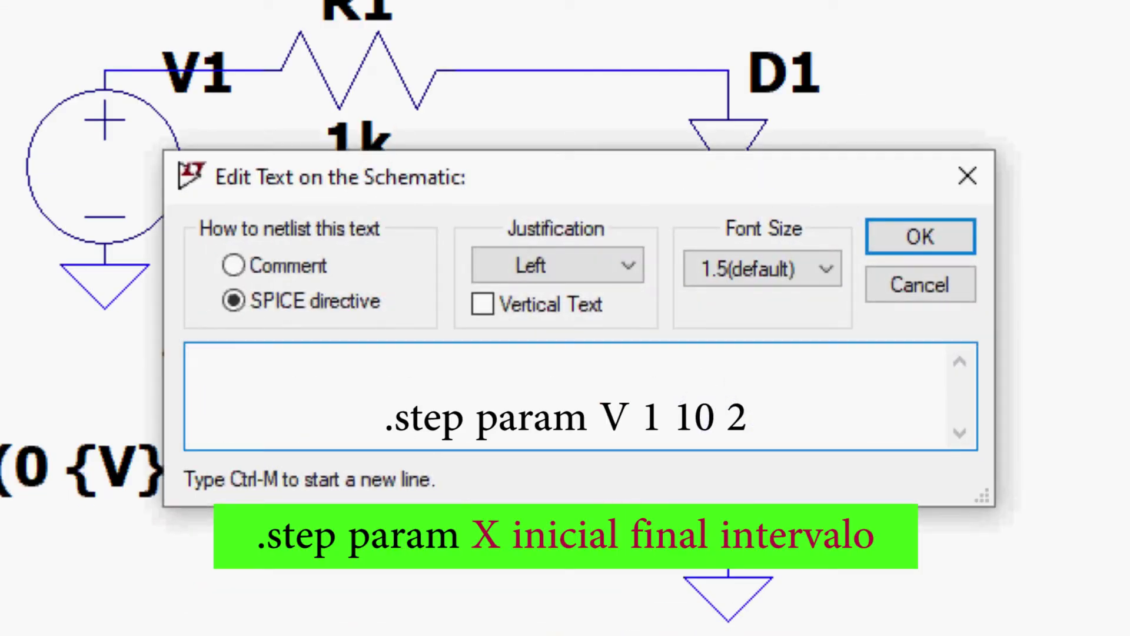
pyautogui.write('.step param')
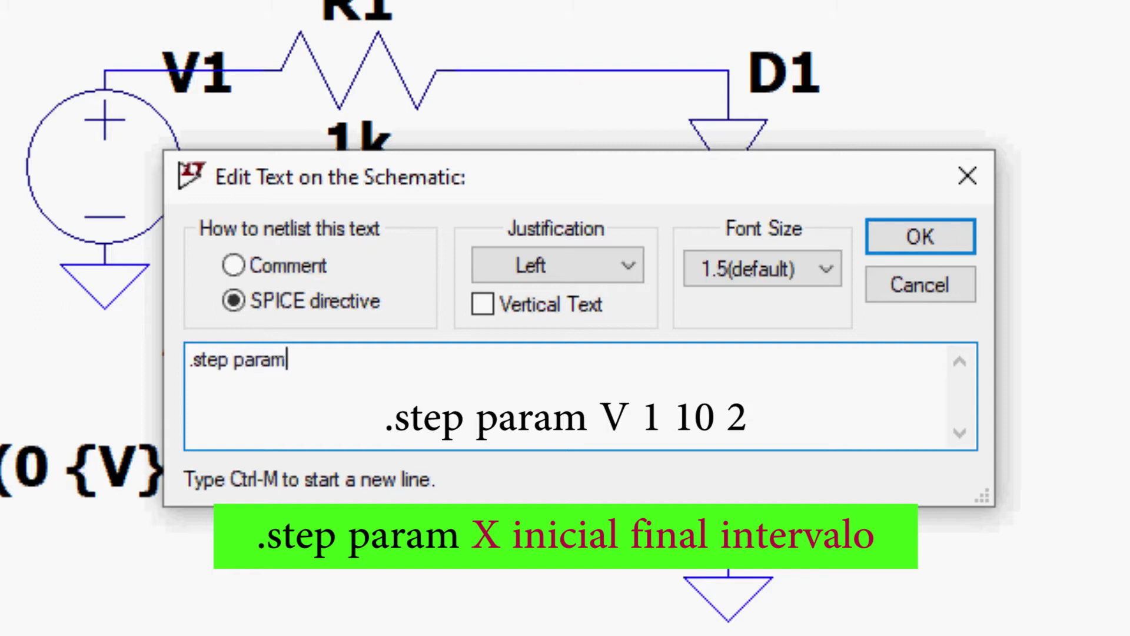
pyautogui.write(' V 1 10')
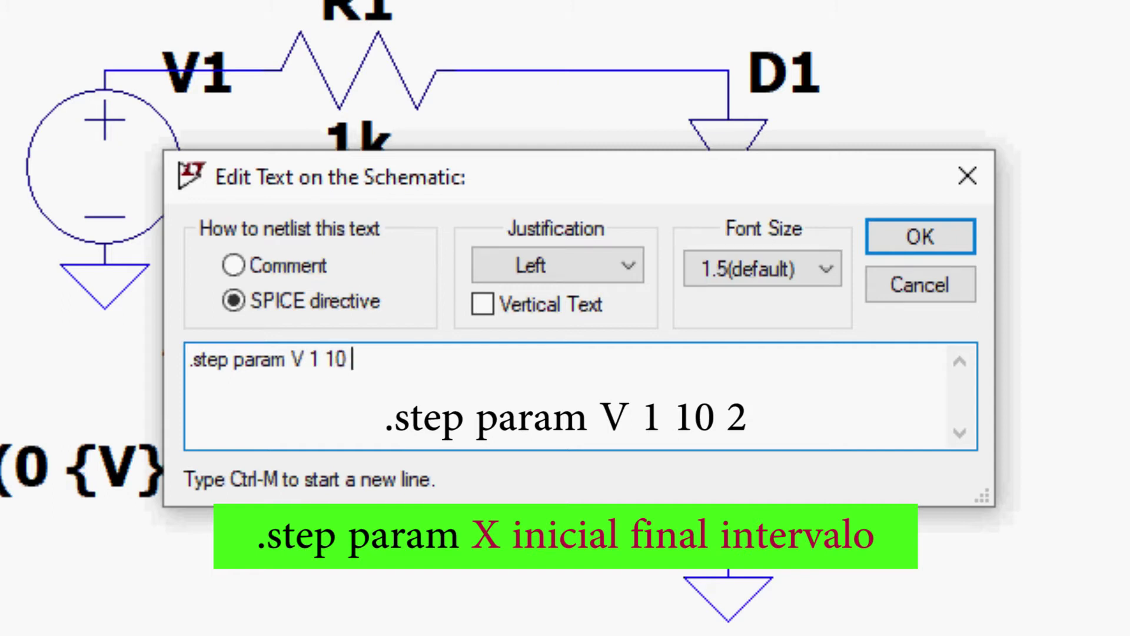
pyautogui.write(' 2')
pyautogui.click(892, 239)
pyautogui.click(355, 490)
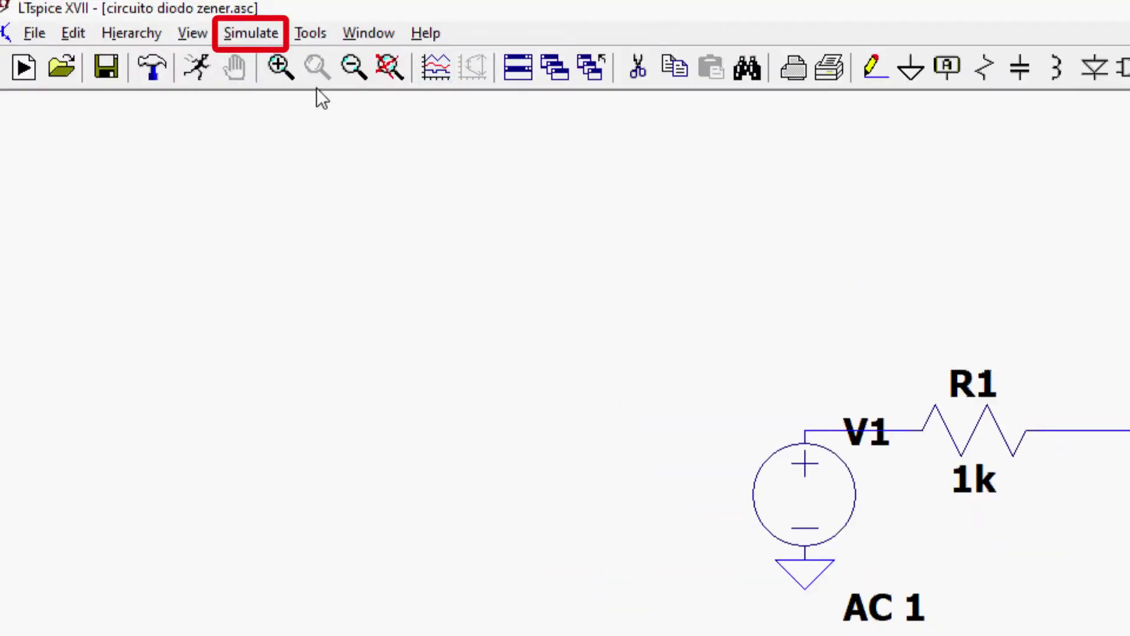
# Step: Define a transient analysis with a stop time of 3m and place its command below the step directive
pyautogui.click(260, 35)
pyautogui.click(393, 259)
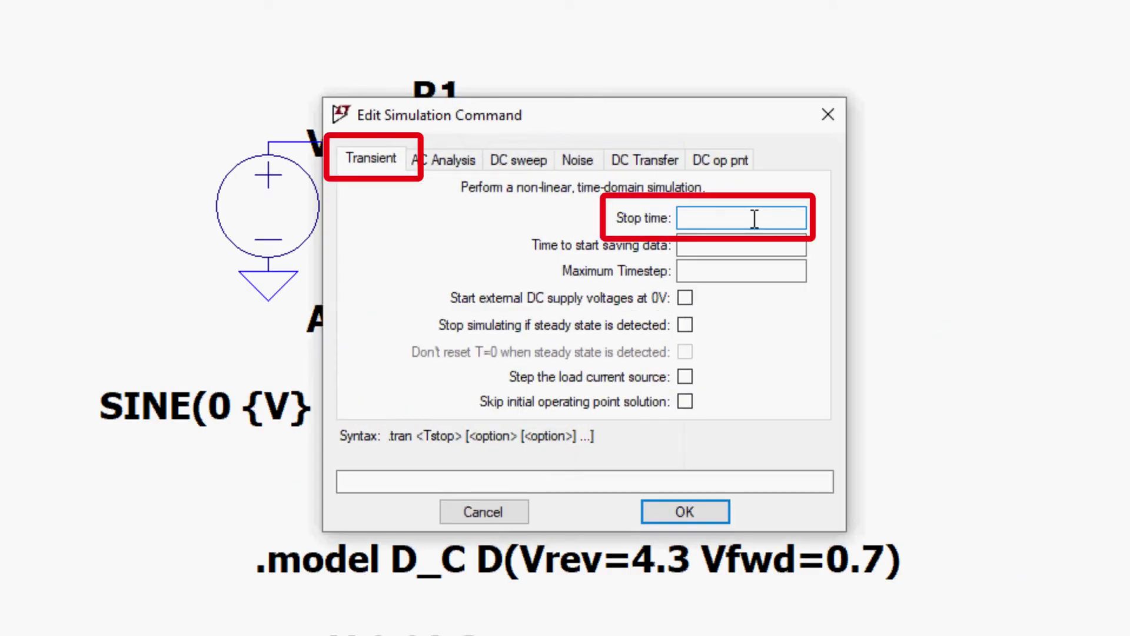
pyautogui.write('3m')
pyautogui.click(685, 513)
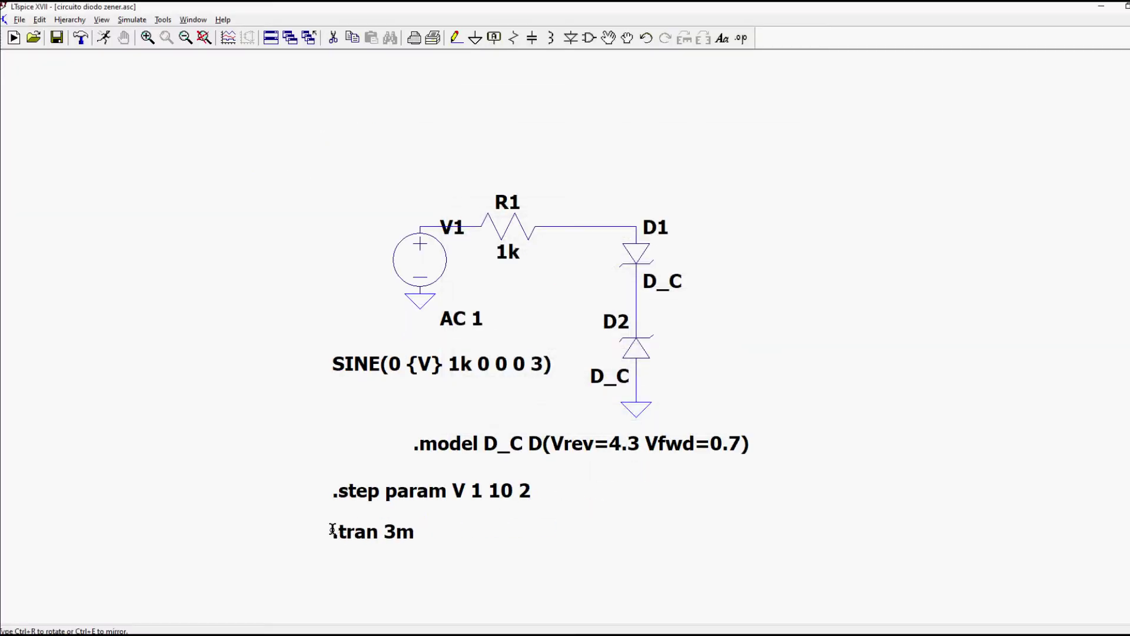
pyautogui.click(332, 529)
# Step: Run the transient simulation and plot the voltages at the resistor-diode node and the source node in two separate plot panes
pyautogui.click(105, 37)
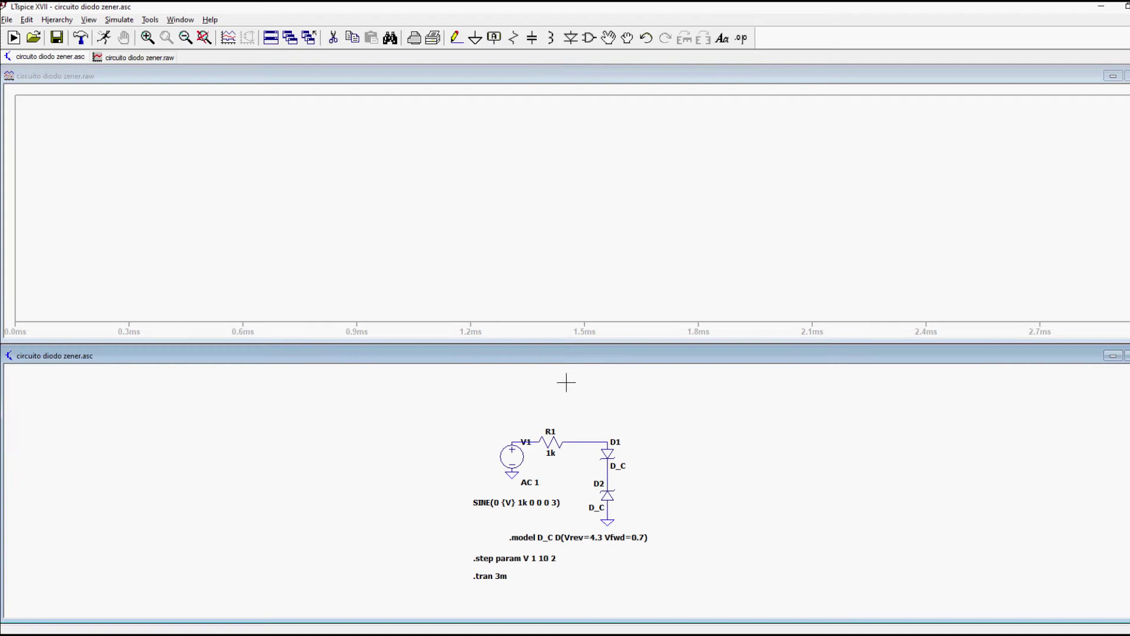
pyautogui.click(593, 440)
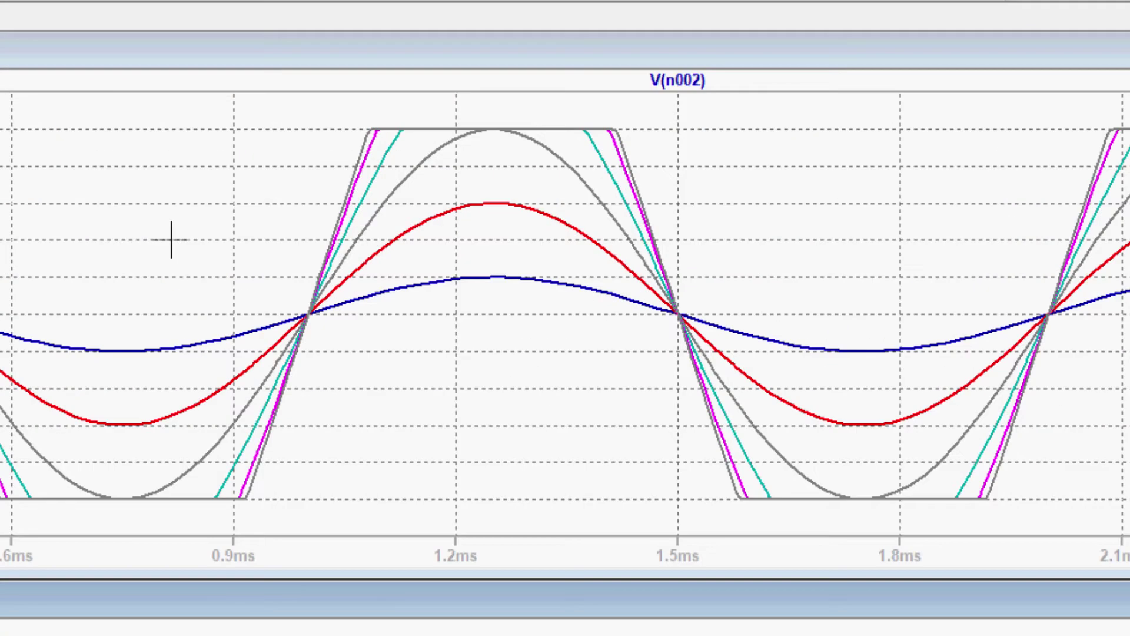
pyautogui.rightClick(170, 239)
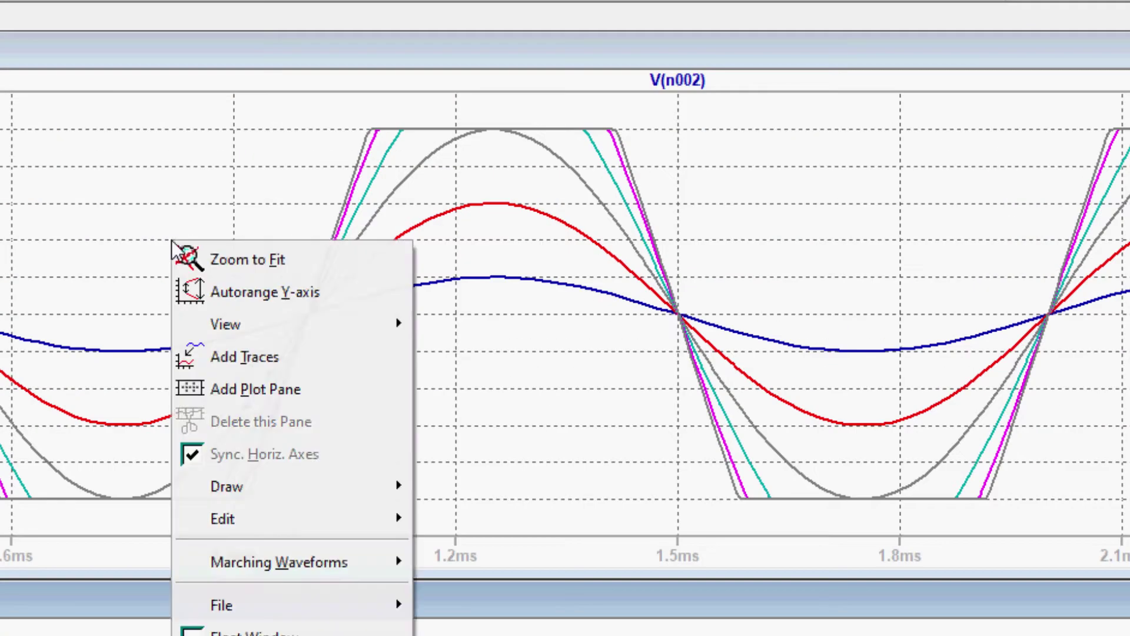
pyautogui.moveTo(230, 329)
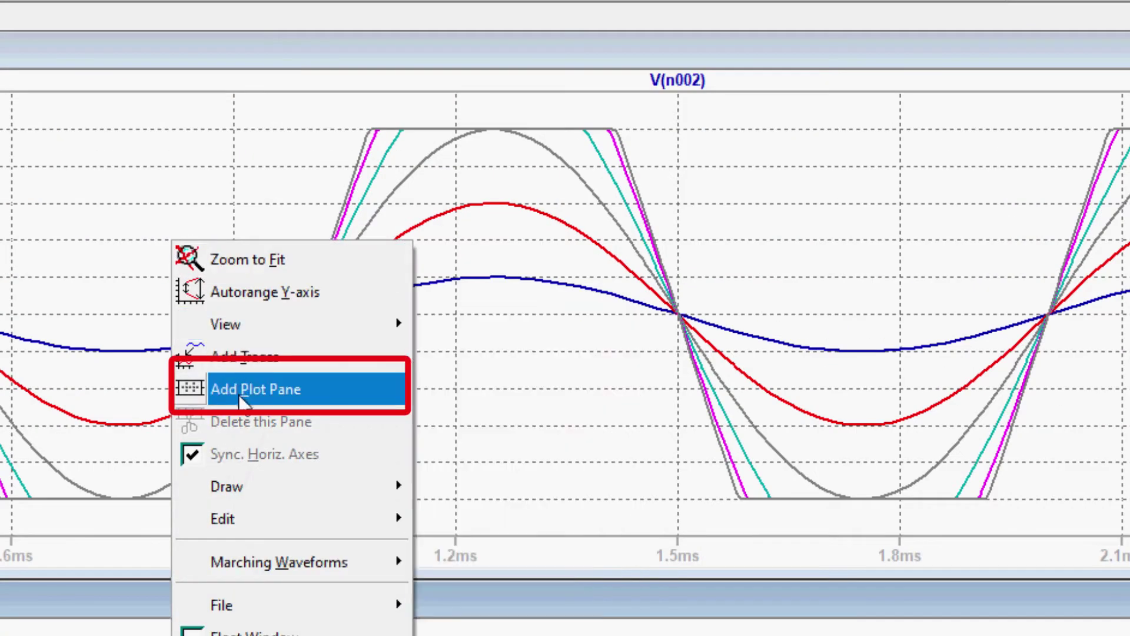
pyautogui.click(239, 386)
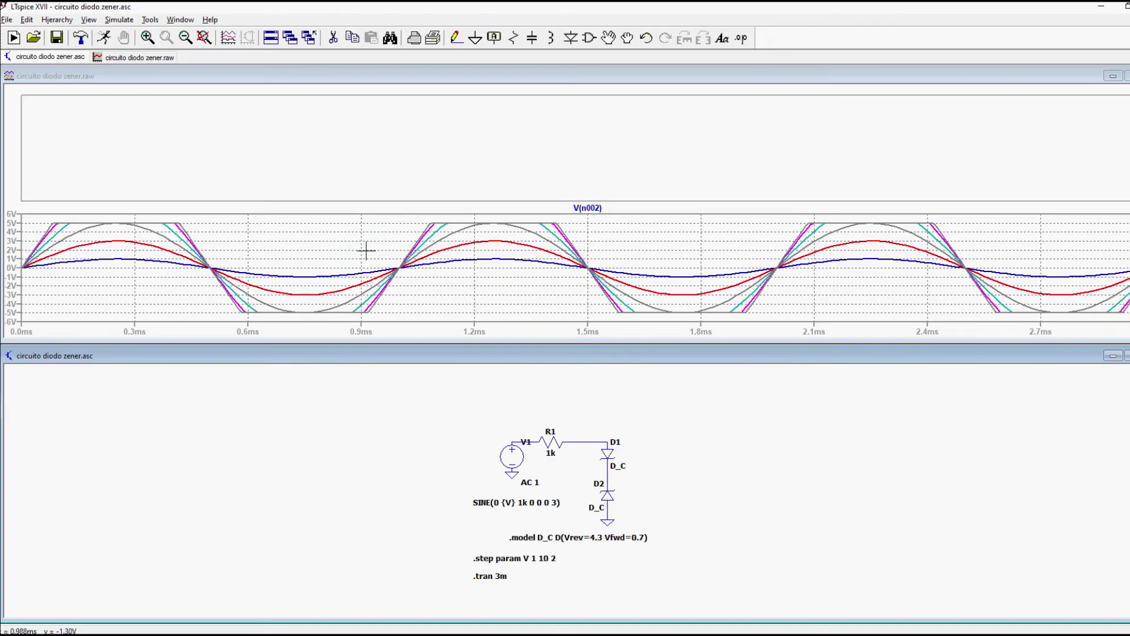
pyautogui.click(516, 438)
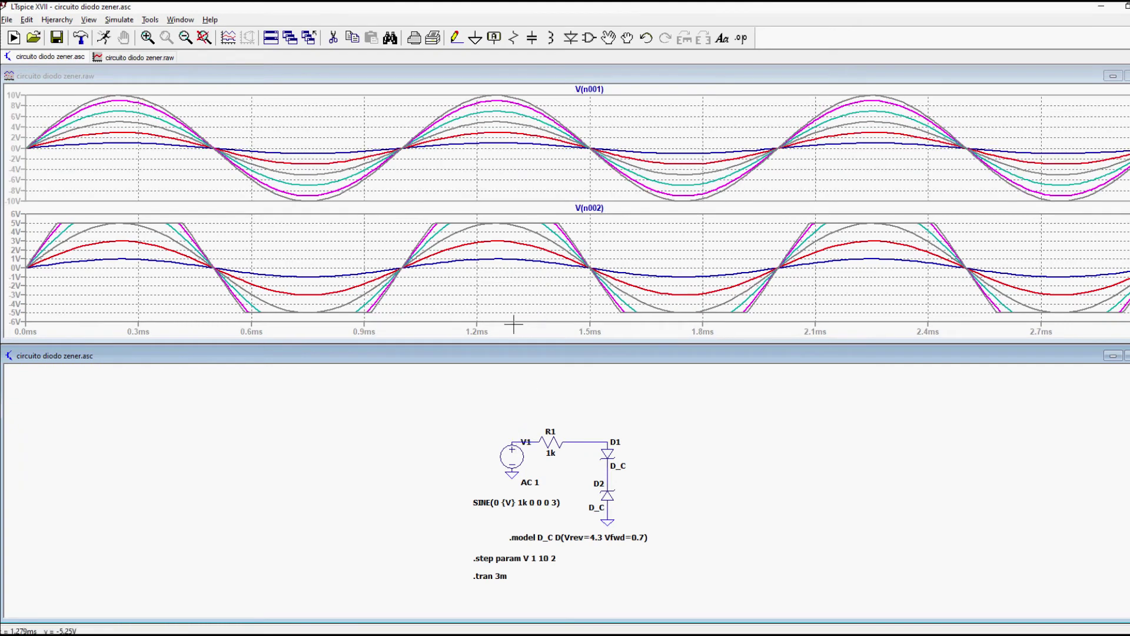
# Step: Display the step legend for the stepped traces, reposition it over the plots, and close it
pyautogui.rightClick(485, 280)
pyautogui.moveTo(510, 329)
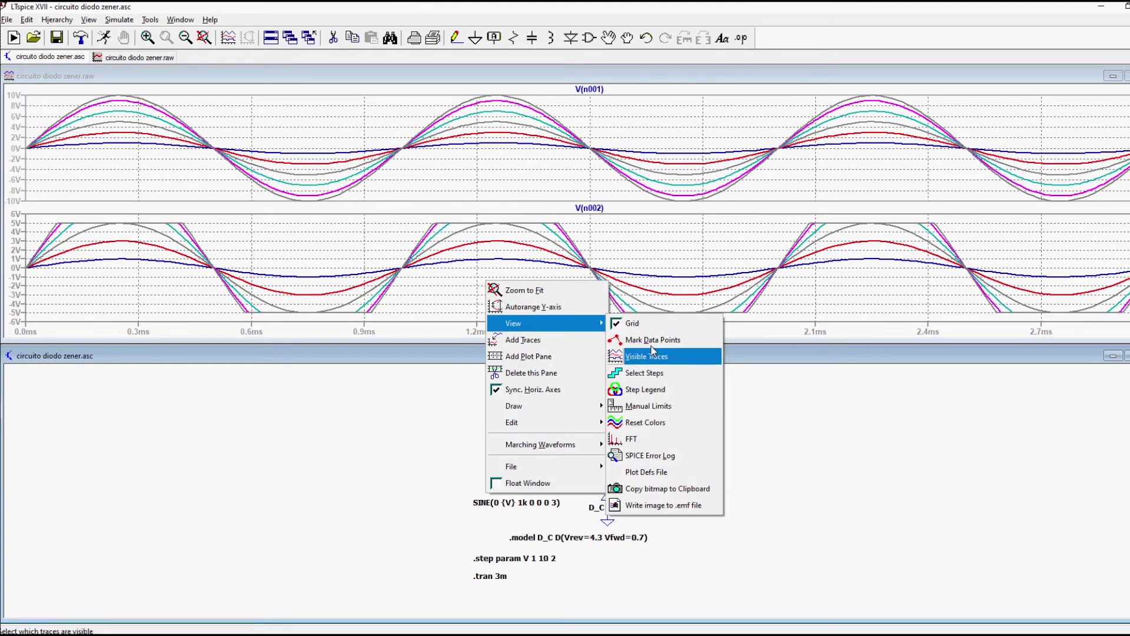
pyautogui.click(644, 390)
pyautogui.moveTo(603, 297); pyautogui.dragTo(703, 247)
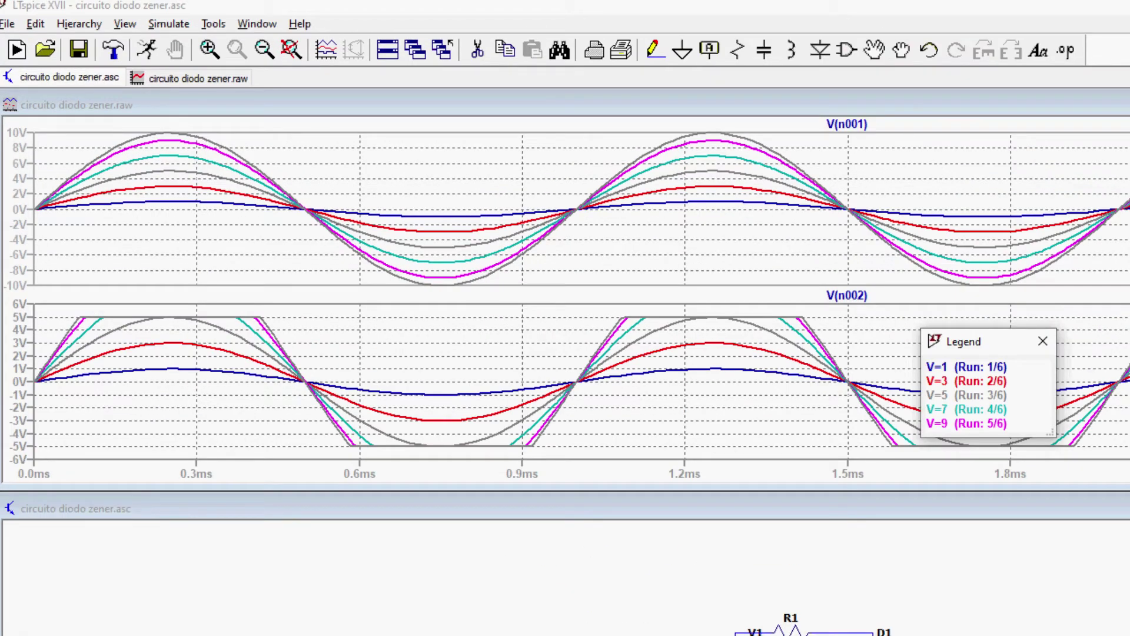
pyautogui.click(1043, 341)
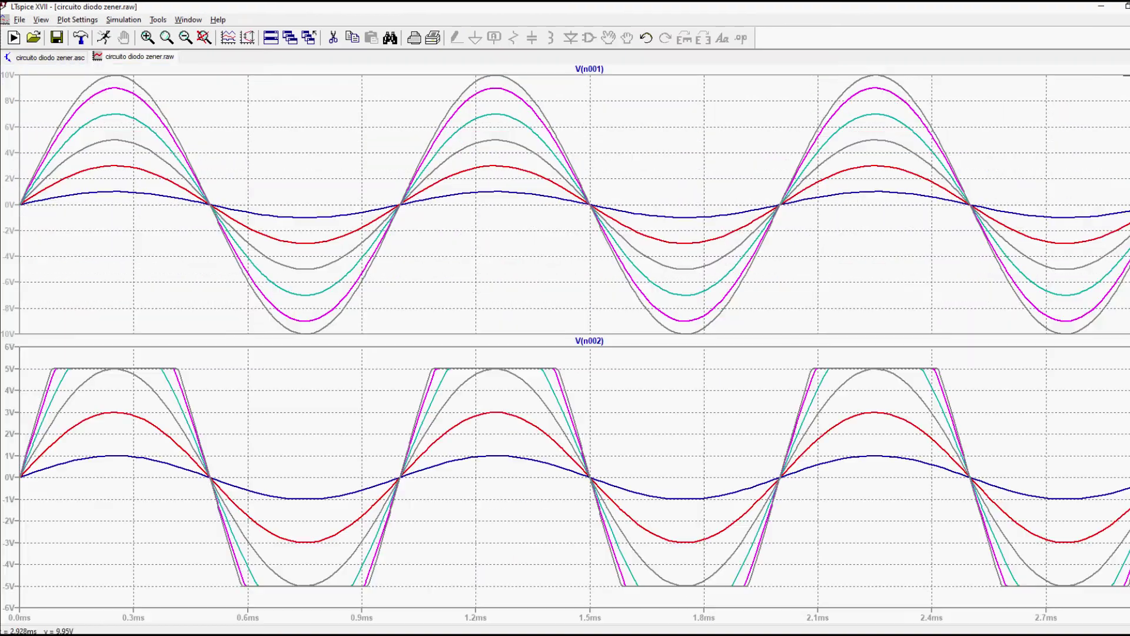
# Step: Show the step legend over the enlarged waveform plots and move it onto the V(n002) pane
pyautogui.rightClick(477, 280)
pyautogui.moveTo(530, 319)
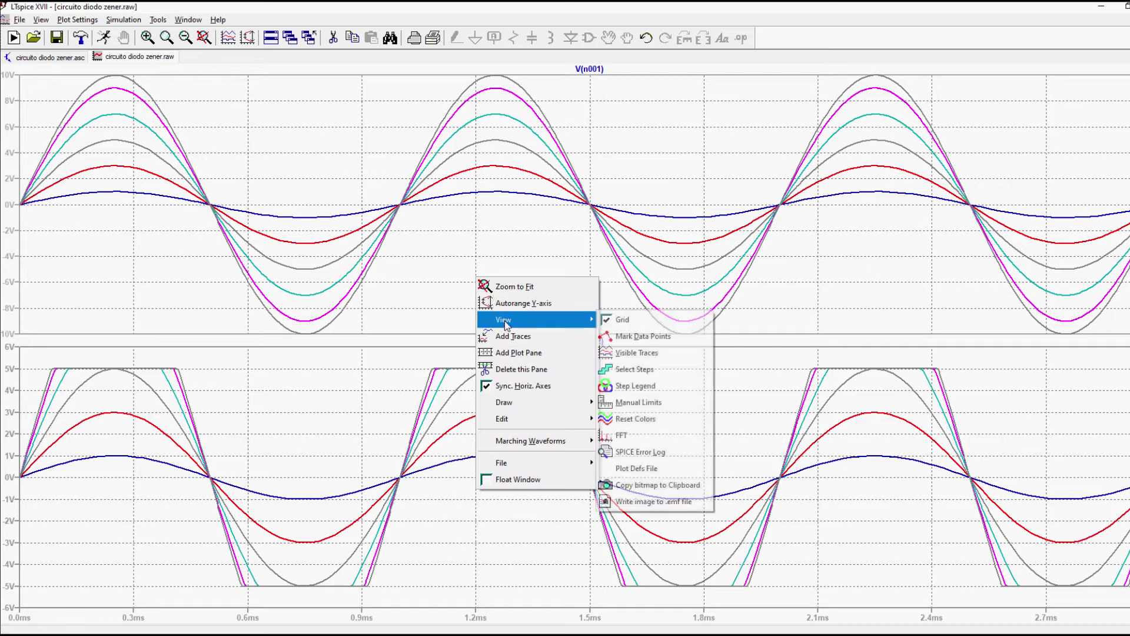
pyautogui.click(629, 388)
pyautogui.moveTo(588, 291); pyautogui.dragTo(671, 393)
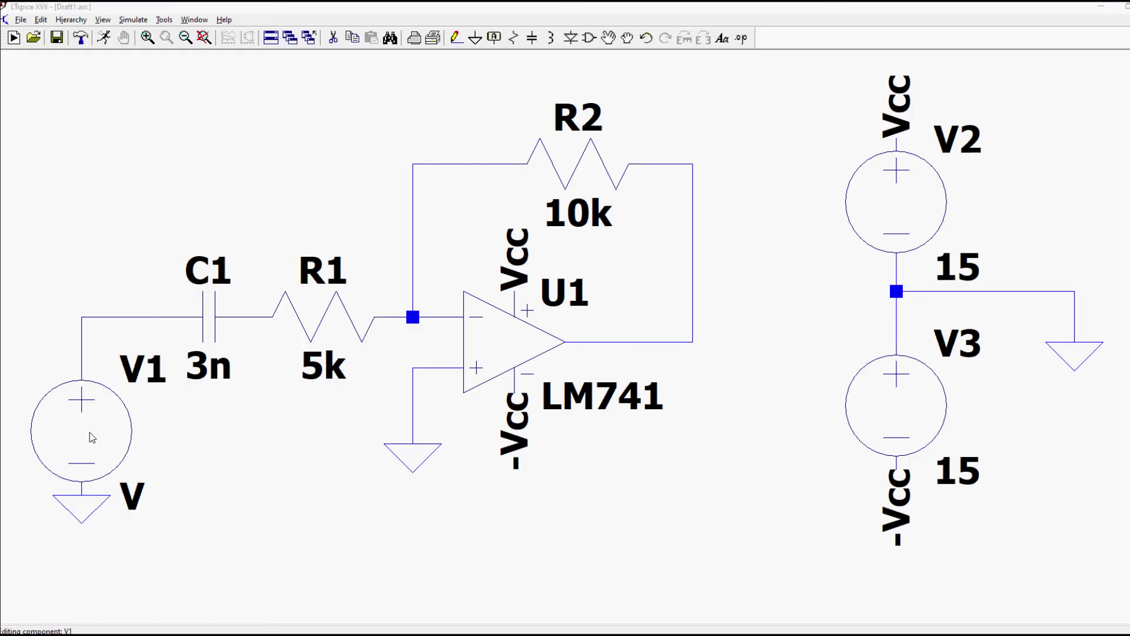
# Step: Set the small-signal AC amplitude of source V1 in the op-amp circuit to 1, leaving its function at none
pyautogui.rightClick(97, 433)
pyautogui.click(749, 369)
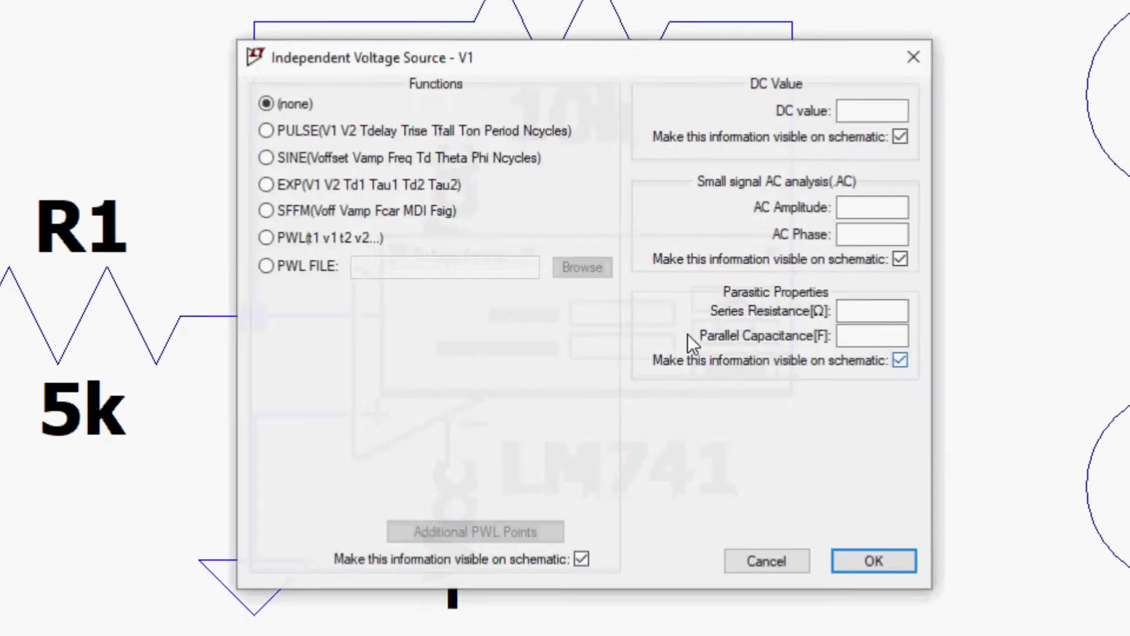
pyautogui.click(868, 207)
pyautogui.write('1')
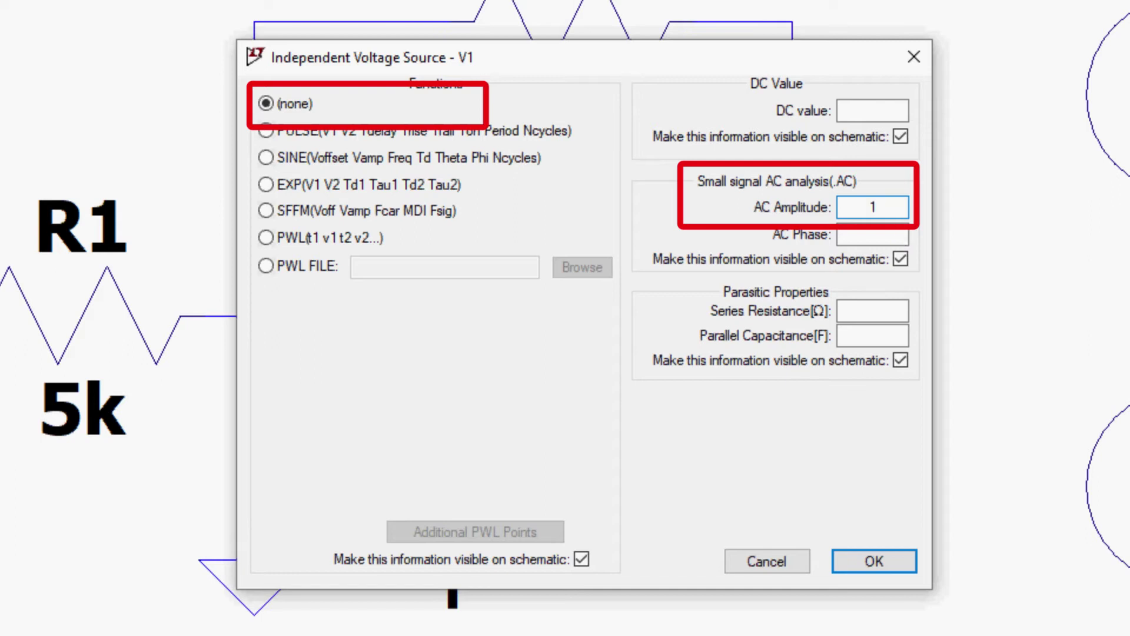
pyautogui.click(871, 559)
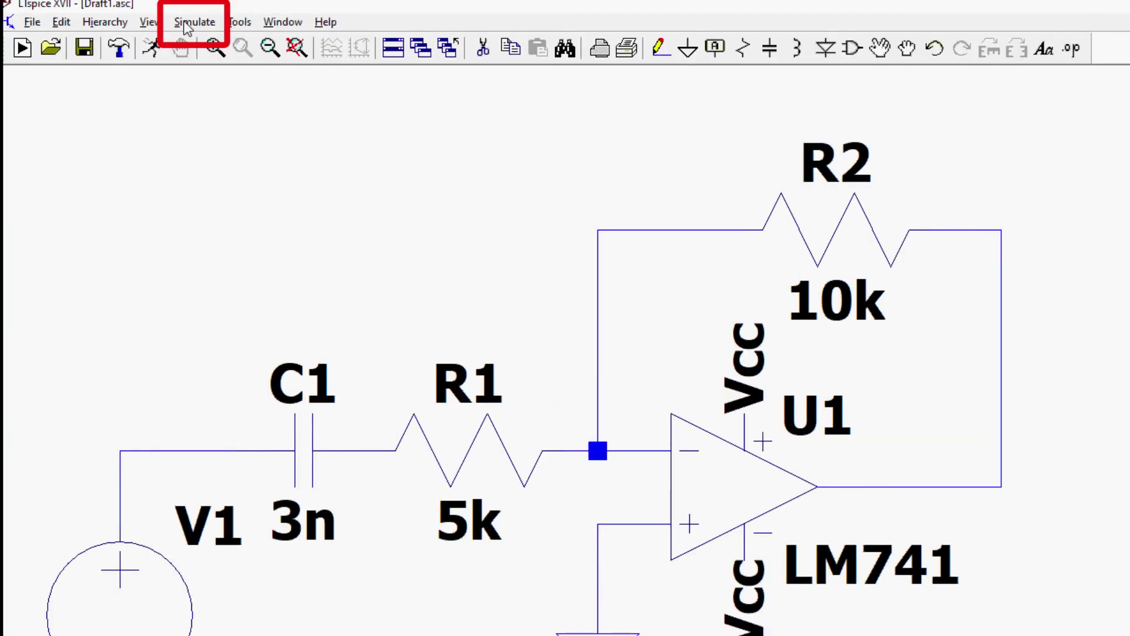
# Step: Set up an AC analysis simulation command with a Decade sweep and 10 points per decade
pyautogui.click(186, 25)
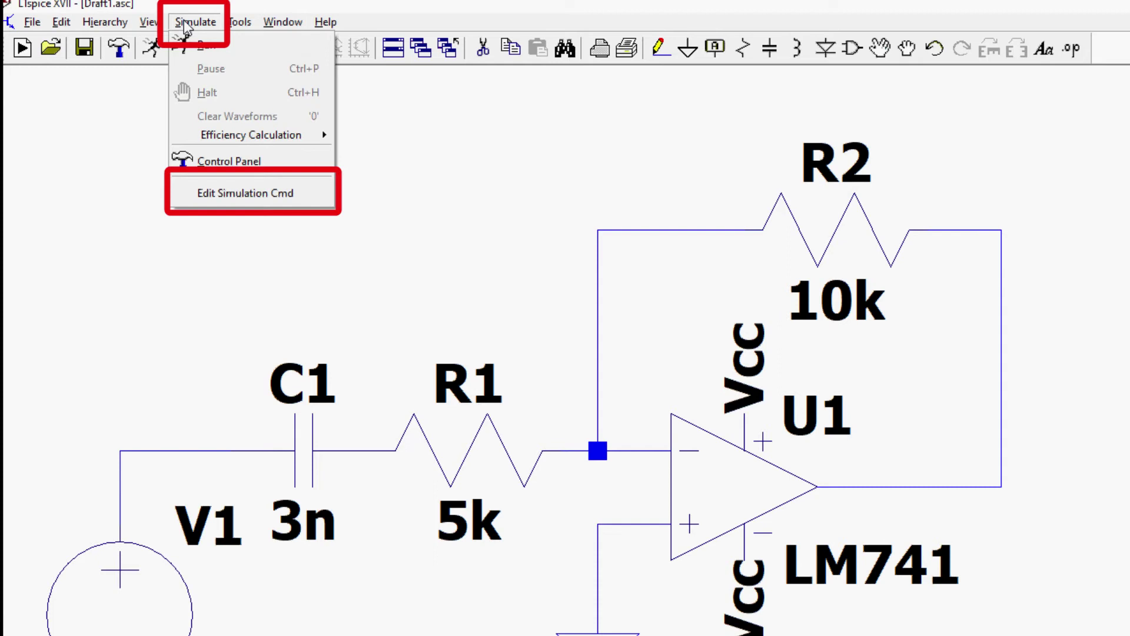
pyautogui.click(212, 200)
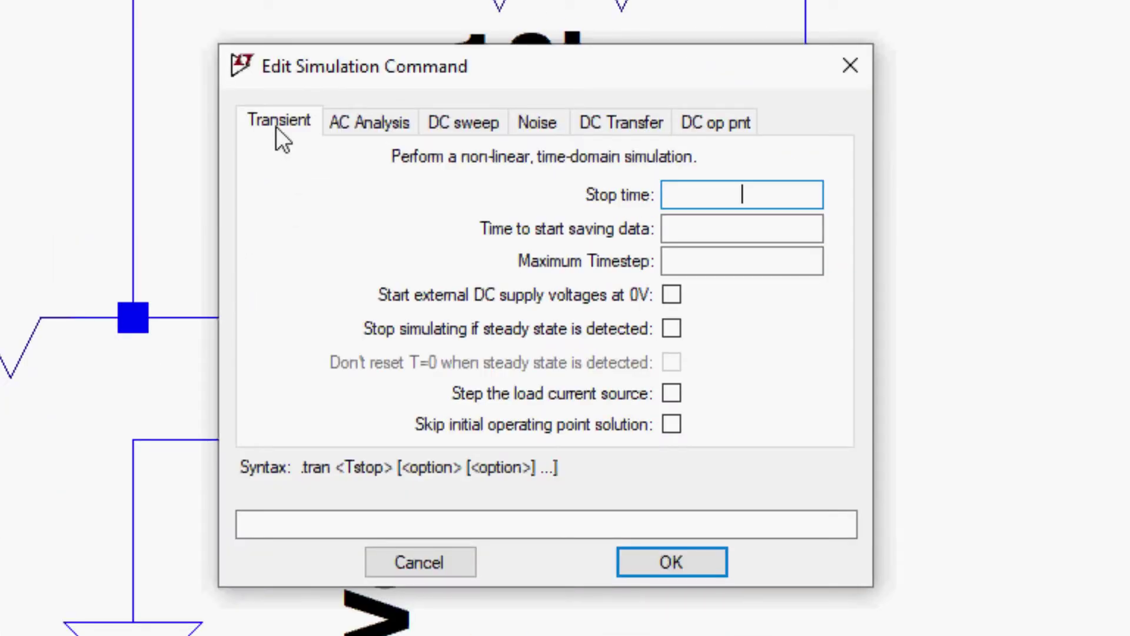
pyautogui.click(376, 124)
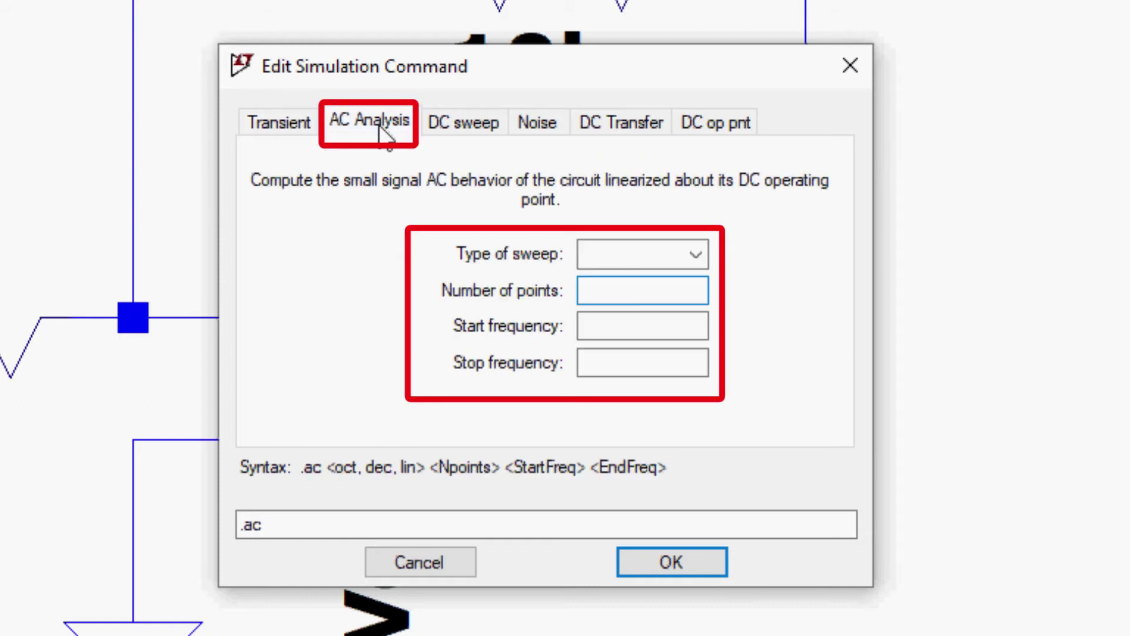
pyautogui.click(698, 253)
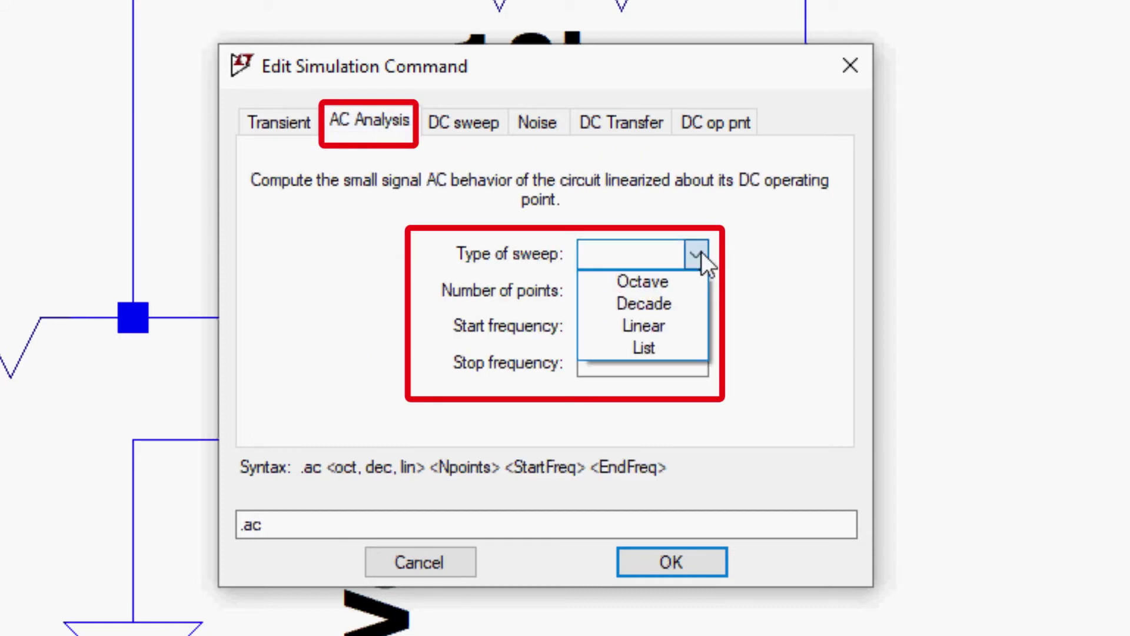
pyautogui.click(654, 303)
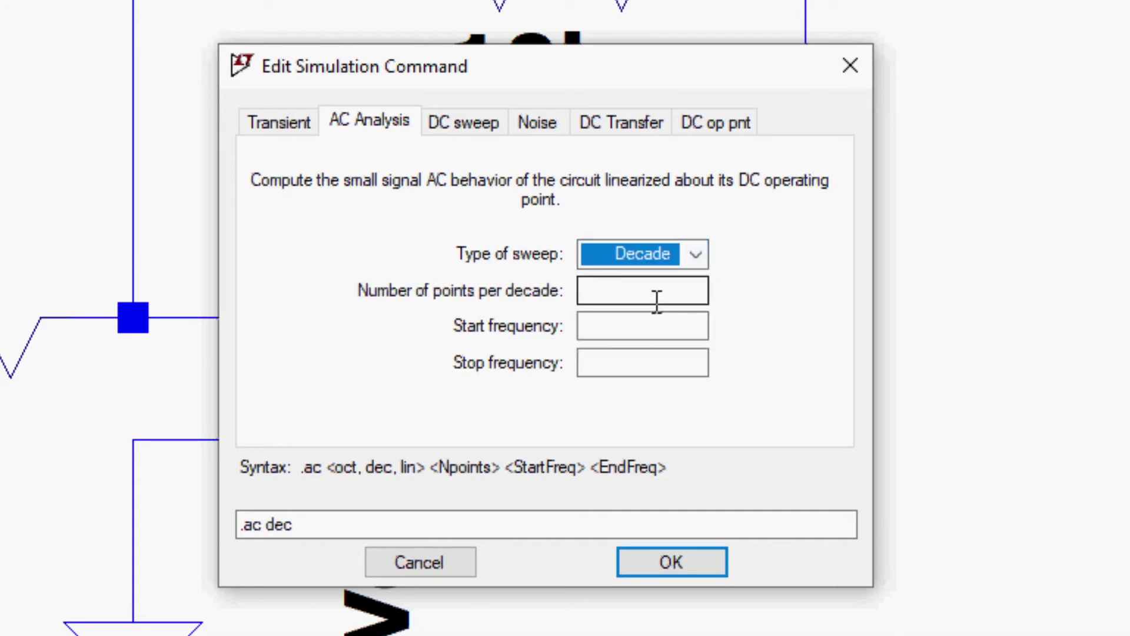
pyautogui.click(657, 297)
pyautogui.write('10')
# Step: Set the AC sweep to start at 1 and stop at 100k, and place the command below the AC 1 label
pyautogui.click(648, 325)
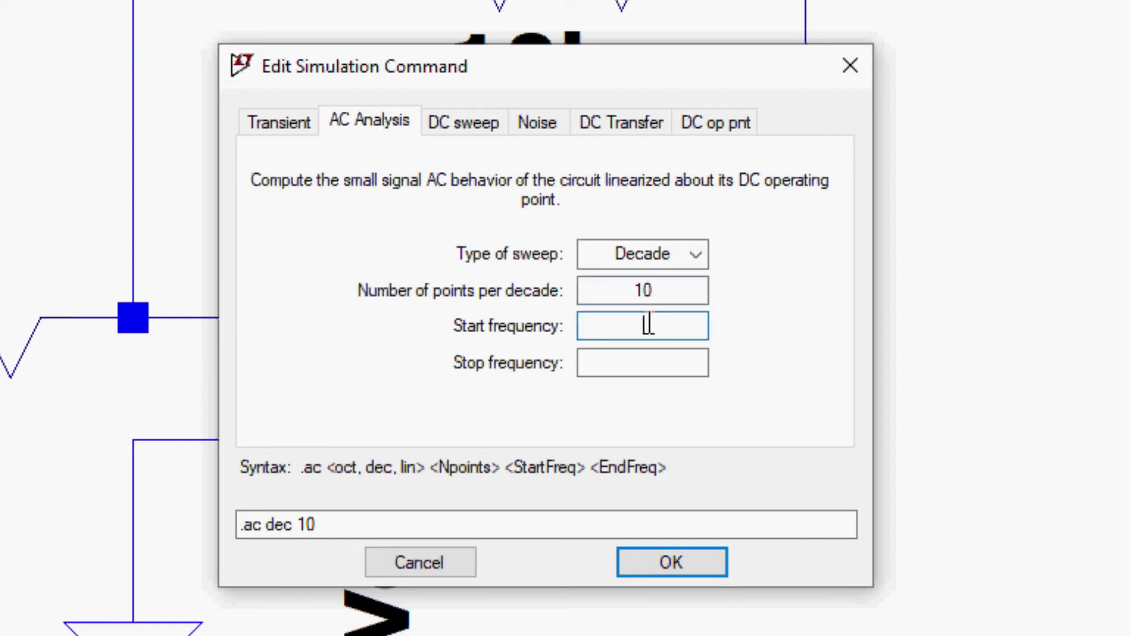
pyautogui.write('1')
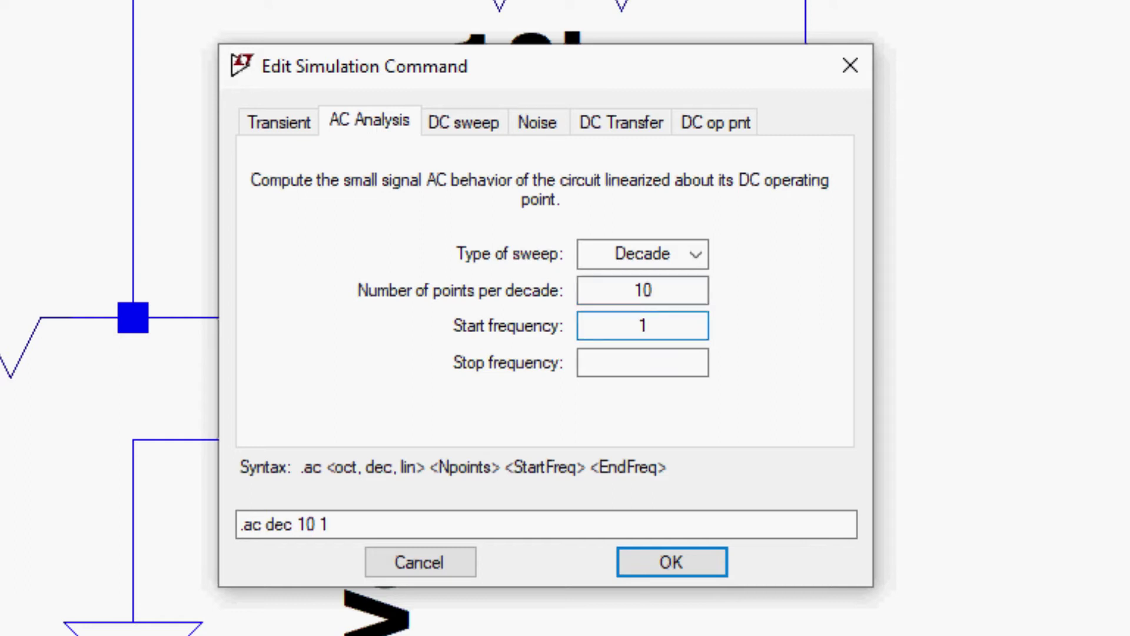
pyautogui.click(643, 362)
pyautogui.write('1')
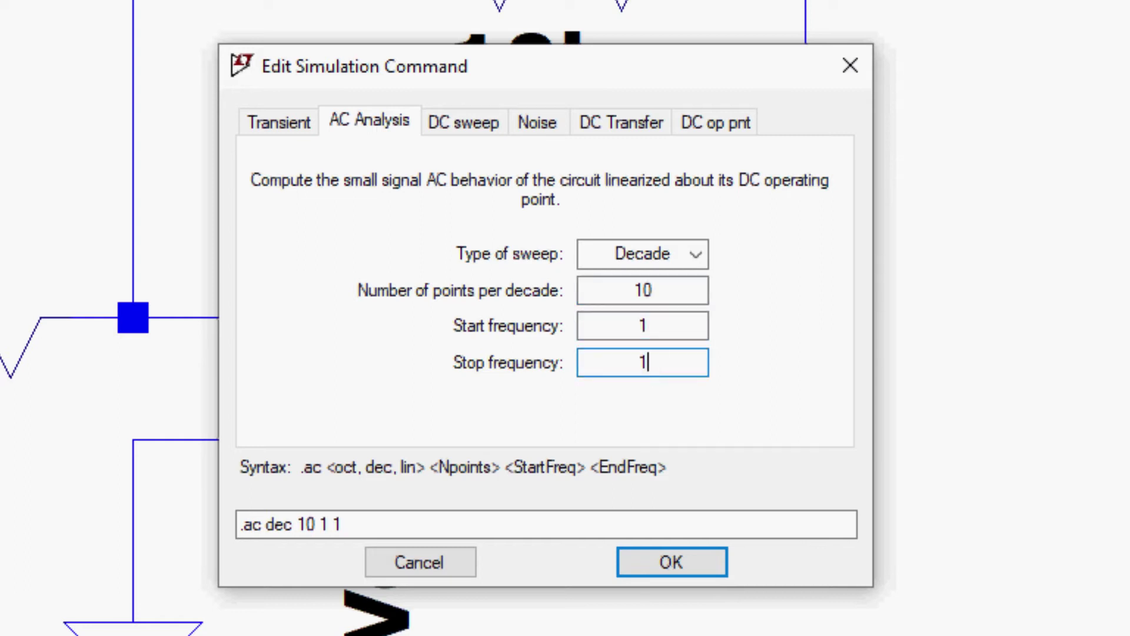
pyautogui.write('00k')
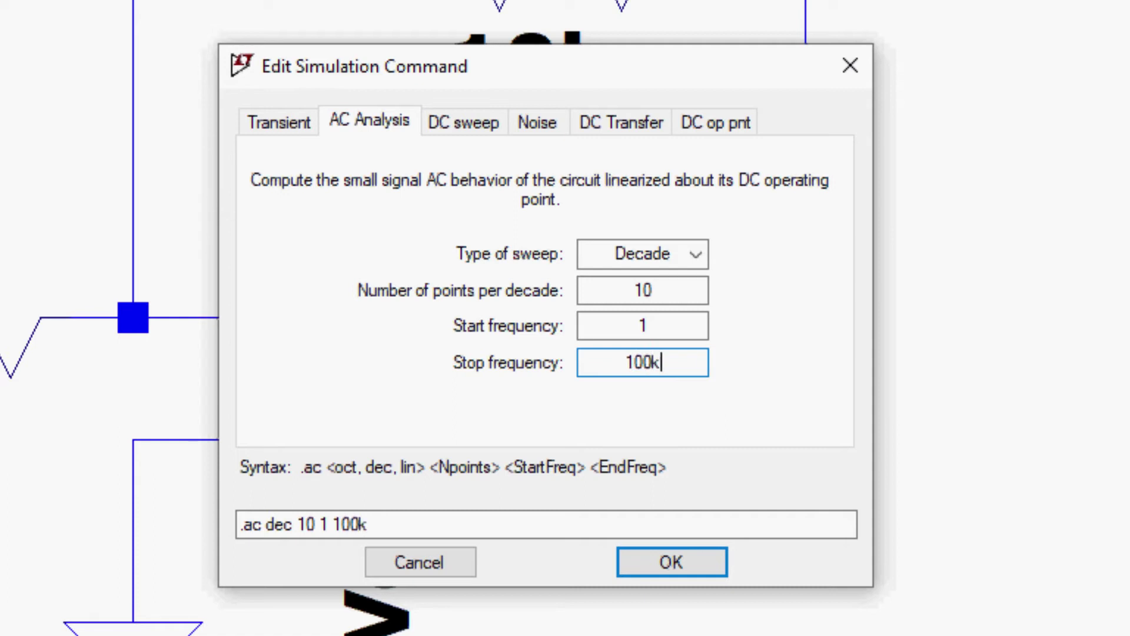
pyautogui.click(669, 568)
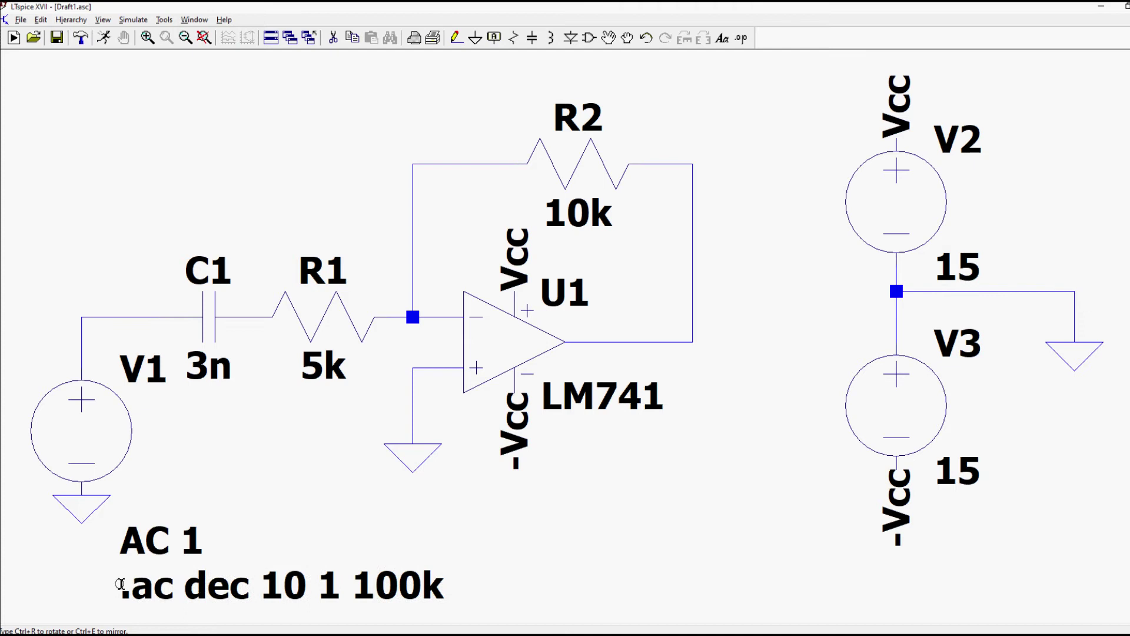
pyautogui.click(120, 584)
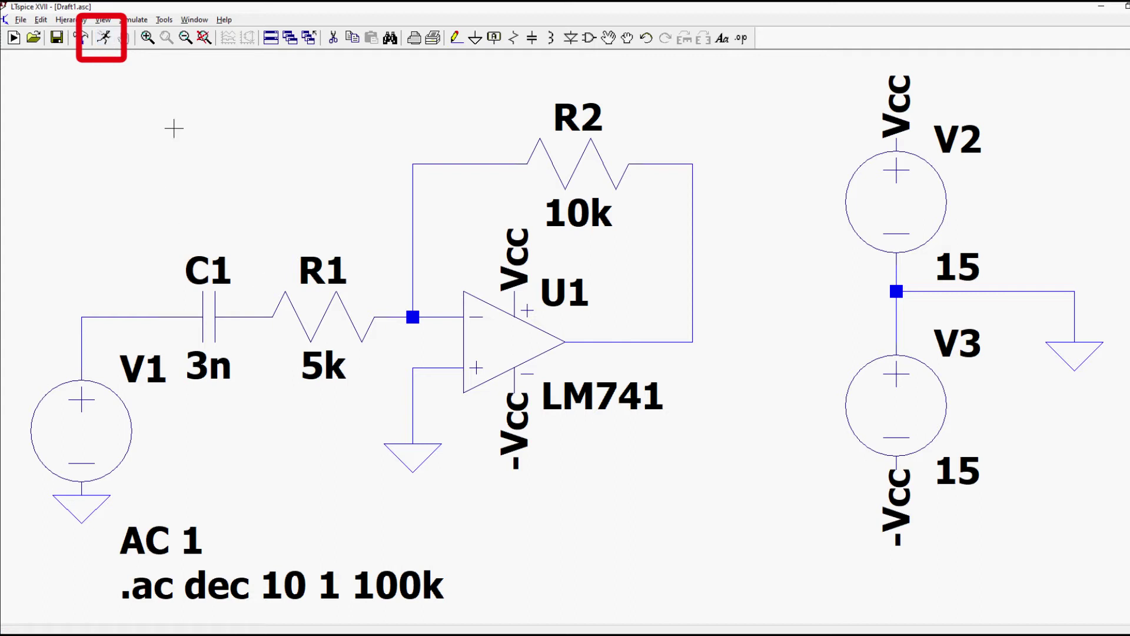
# Step: Run the AC simulation and plot the frequency response at the LM741 output node
pyautogui.click(104, 38)
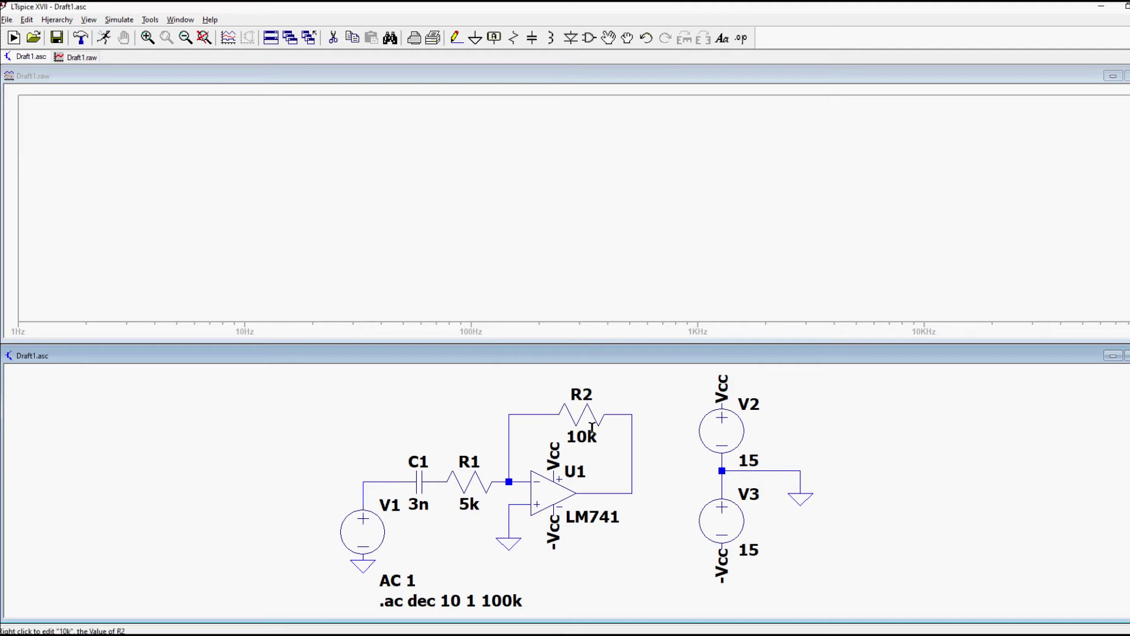
pyautogui.click(620, 484)
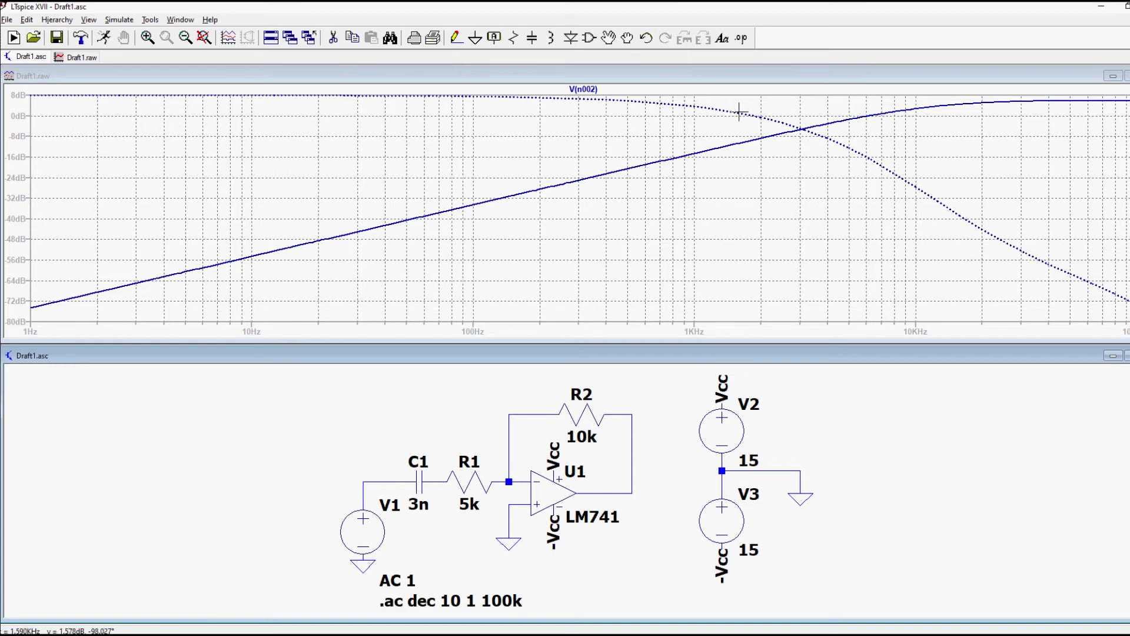
# Step: Attach a cursor to the op-amp output trace and read its gain at about 70 kHz and about 10 kHz
pyautogui.click(591, 90)
pyautogui.moveTo(582, 179); pyautogui.dragTo(1103, 115)
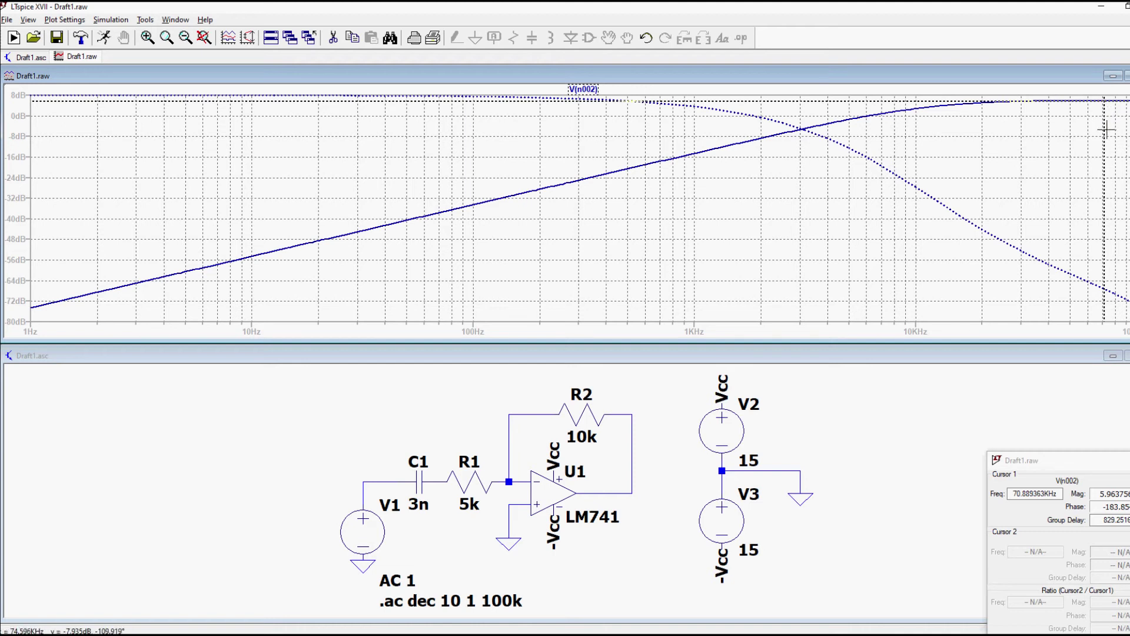
pyautogui.moveTo(1100, 468); pyautogui.dragTo(985, 346)
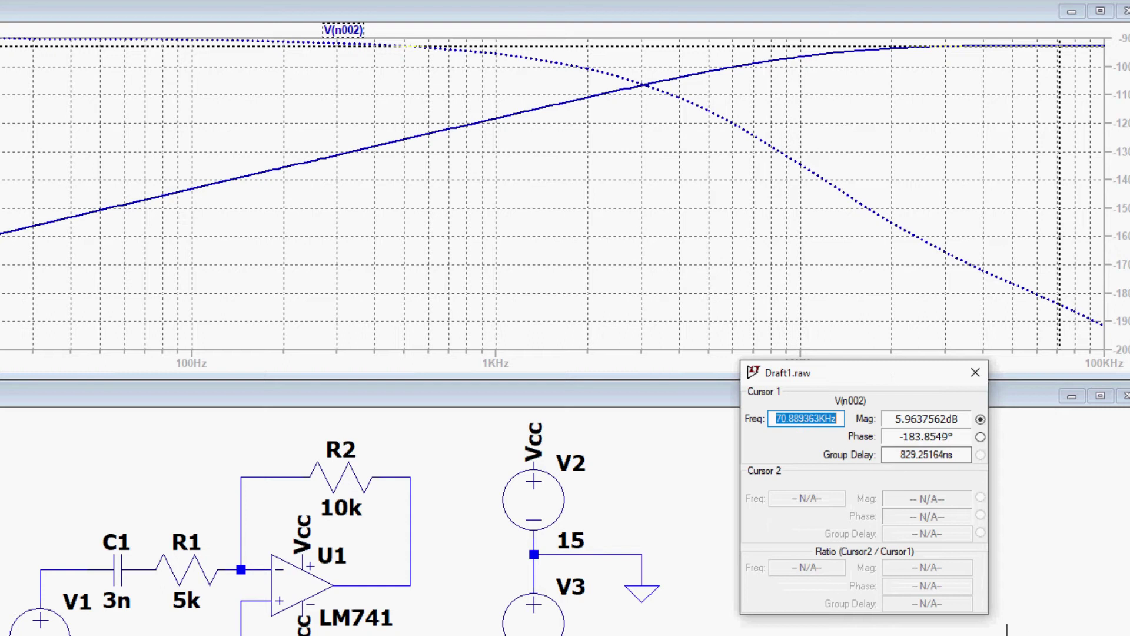
pyautogui.click(346, 34)
pyautogui.moveTo(342, 153)
pyautogui.mouseDown()
pyautogui.moveTo(612, 86)
pyautogui.moveTo(803, 57)
pyautogui.mouseUp()
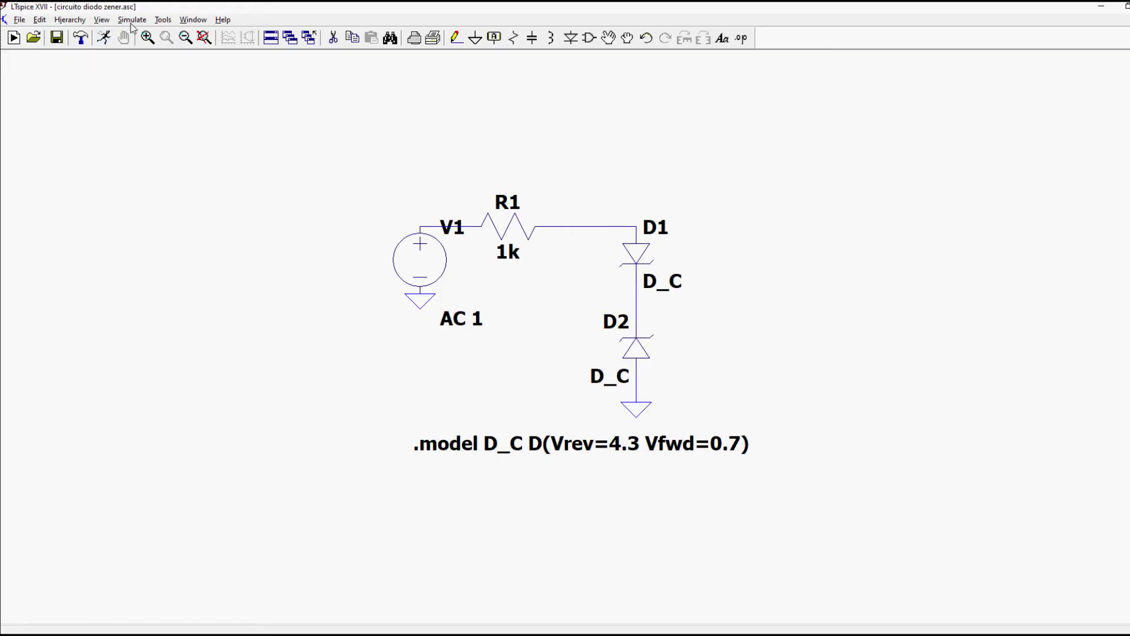
# Step: Set up a DC sweep command for the Zener circuit with V1 as the first source and a Linear sweep
pyautogui.click(132, 18)
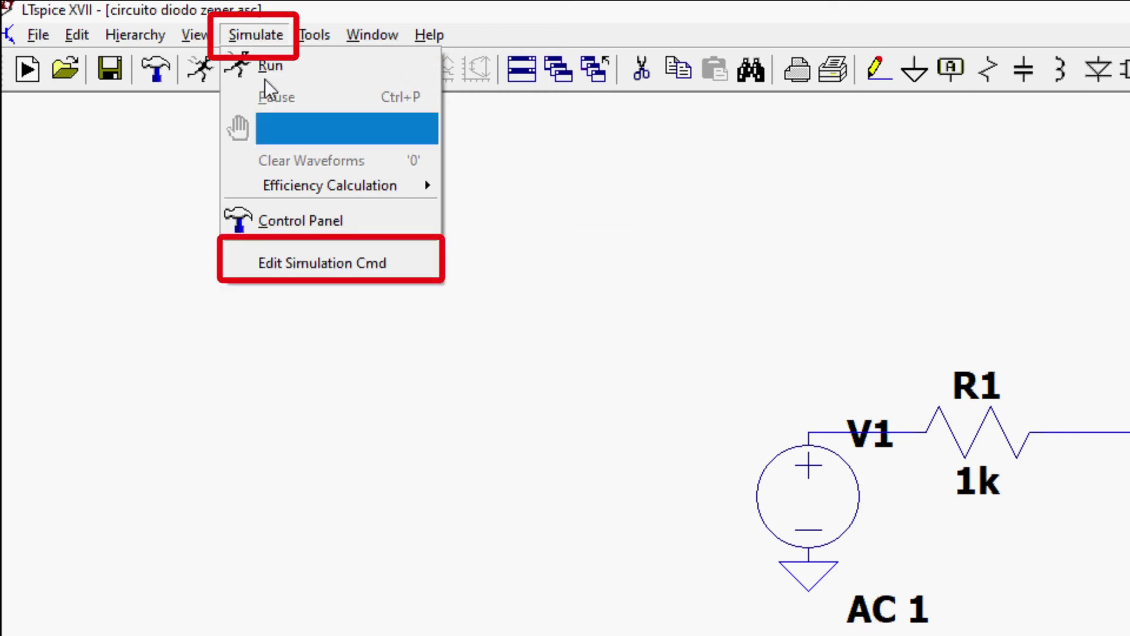
pyautogui.click(290, 263)
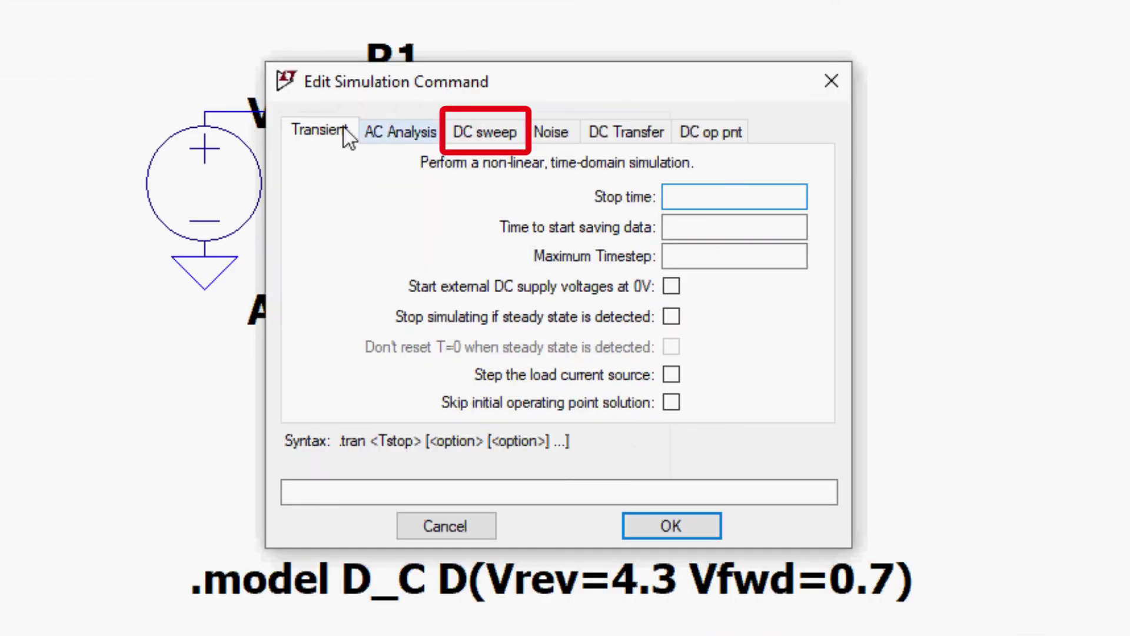
pyautogui.click(483, 131)
pyautogui.moveTo(656, 100); pyautogui.dragTo(951, 75)
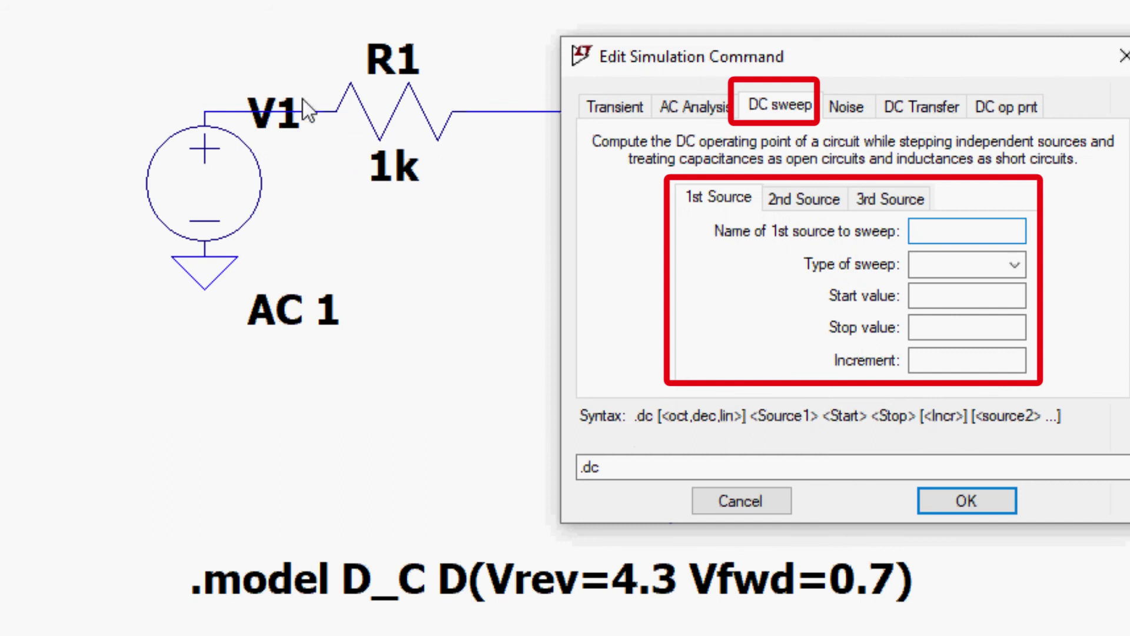
pyautogui.write('V1')
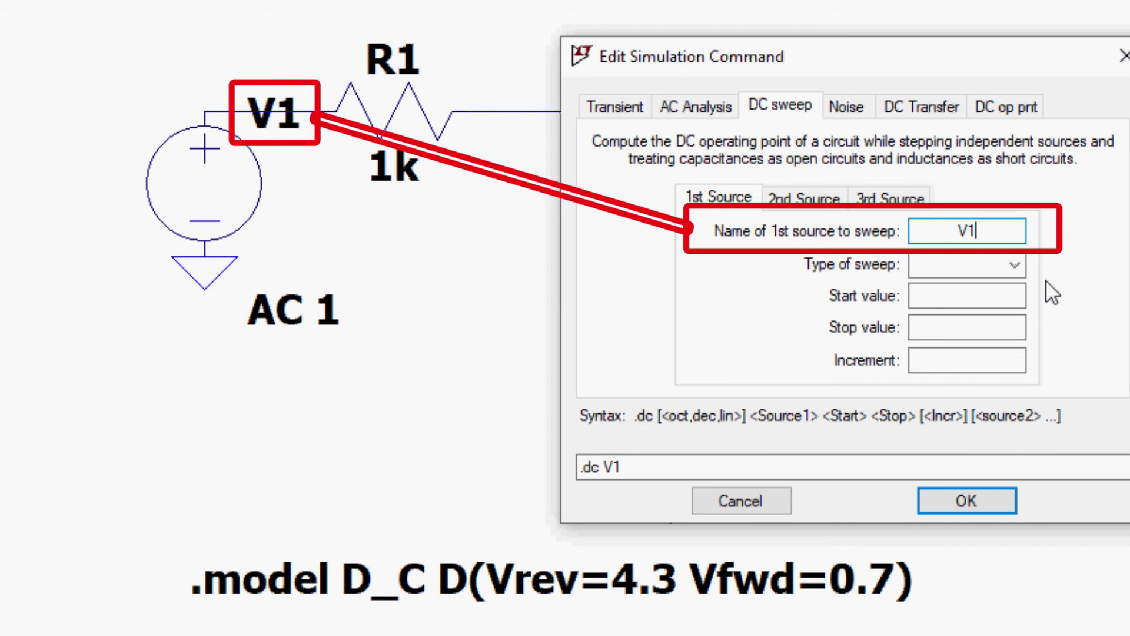
pyautogui.click(1015, 267)
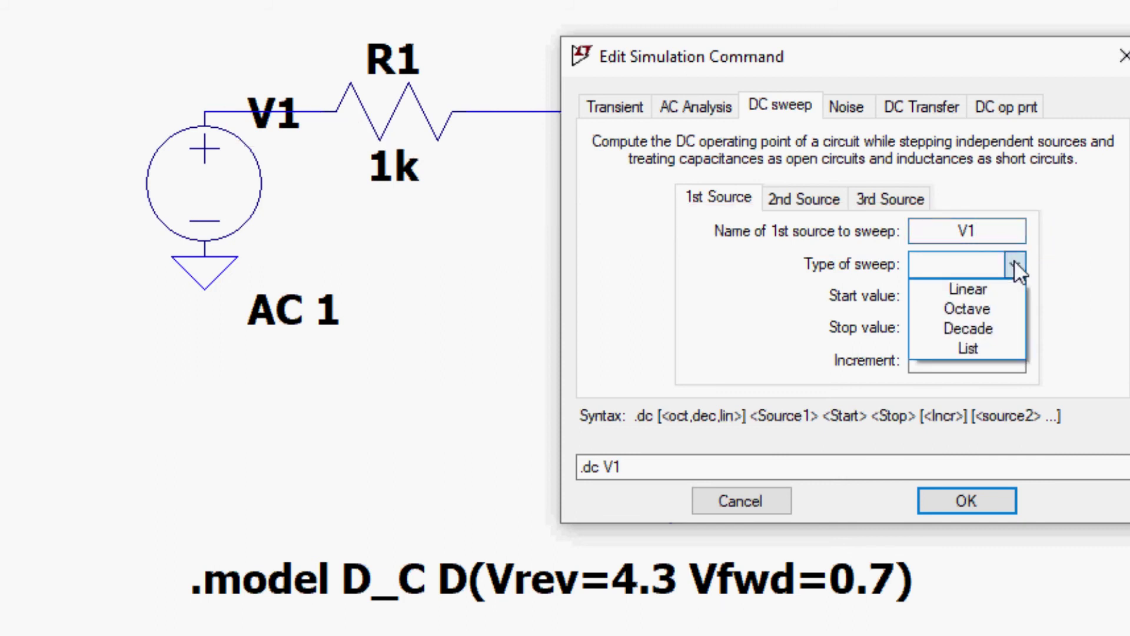
pyautogui.click(991, 287)
# Step: Set the V1 sweep to run from -10 to 10 in increments of 1, and place the command below the .model directive
pyautogui.click(980, 294)
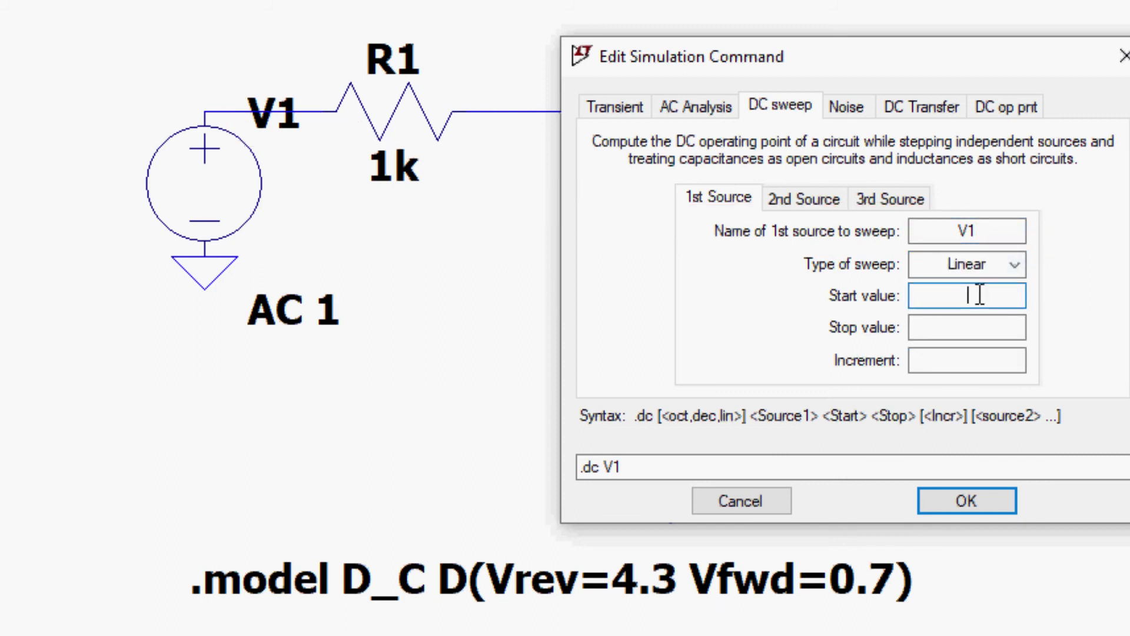
pyautogui.write('-10')
pyautogui.click(979, 332)
pyautogui.write('10')
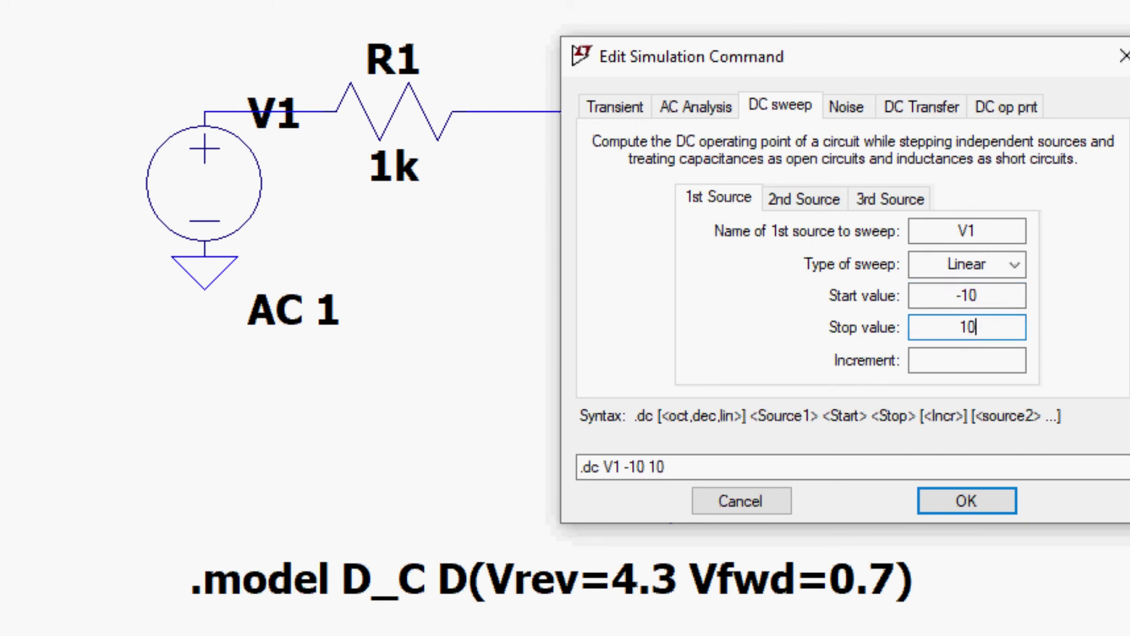
pyautogui.click(979, 360)
pyautogui.write('1')
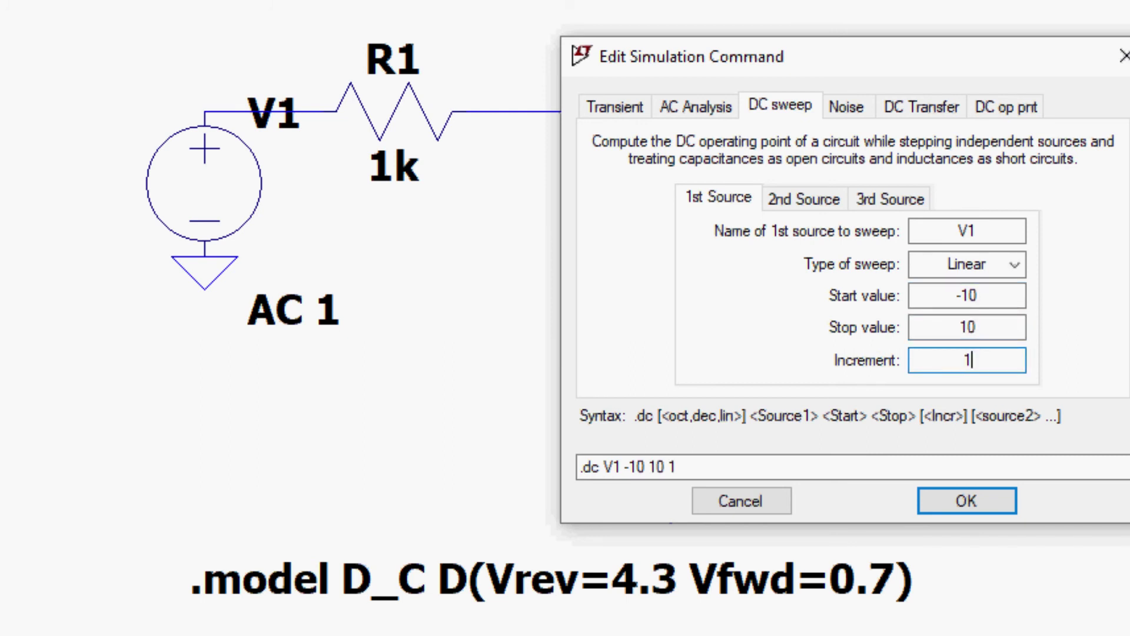
pyautogui.click(953, 504)
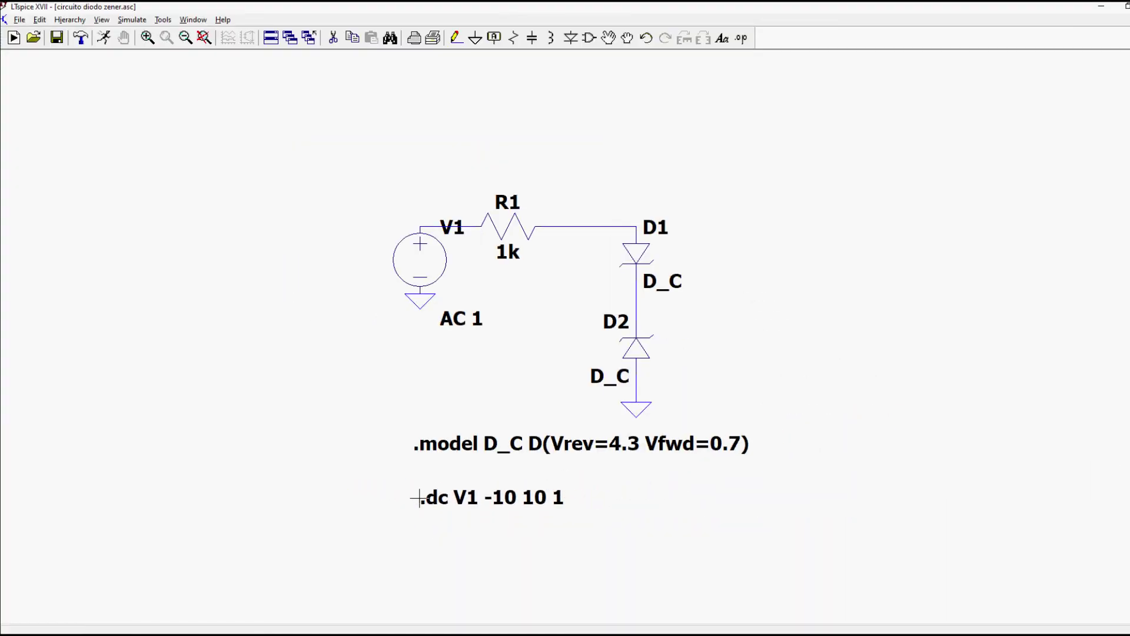
pyautogui.click(418, 498)
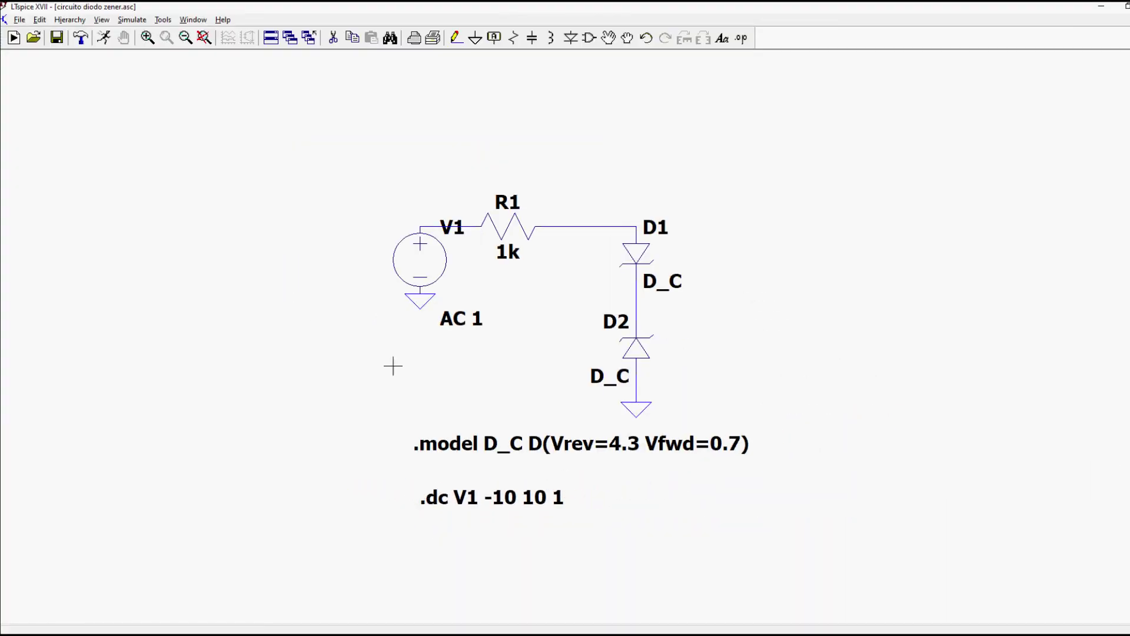
# Step: Run the DC sweep and plot the voltages at the node between R1 and D1 and at the V1 source node
pyautogui.click(106, 41)
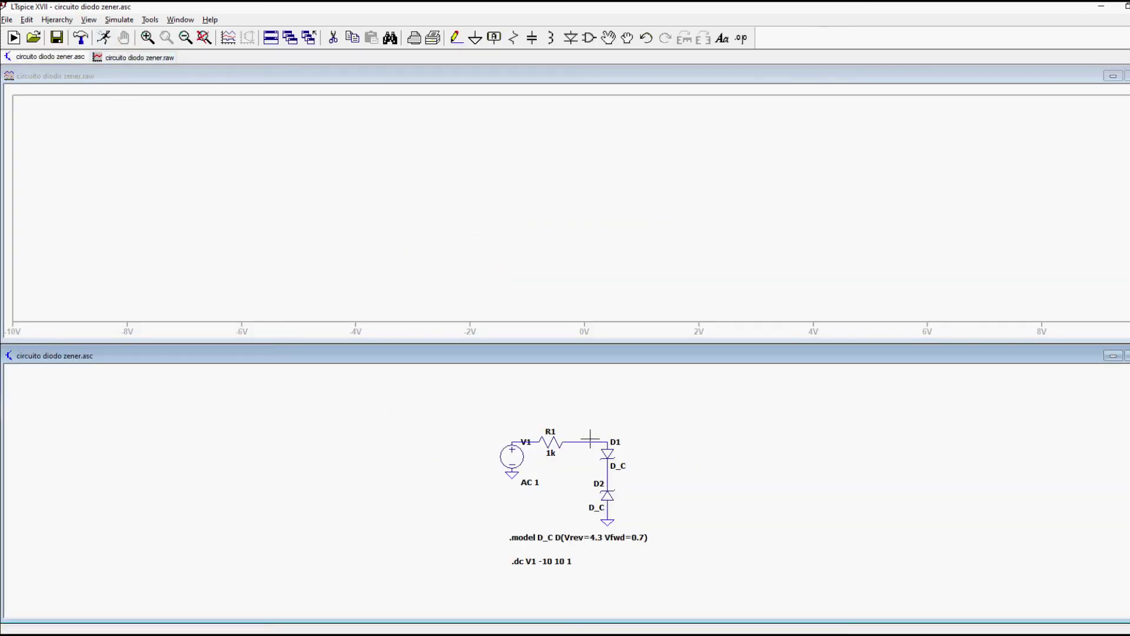
pyautogui.click(592, 440)
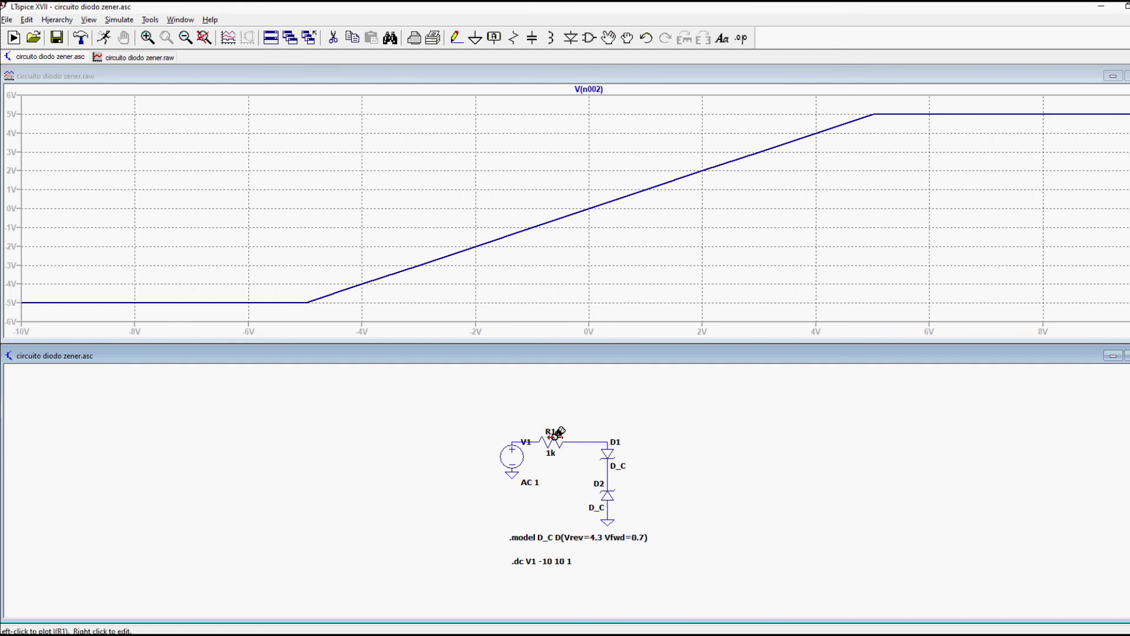
pyautogui.click(519, 439)
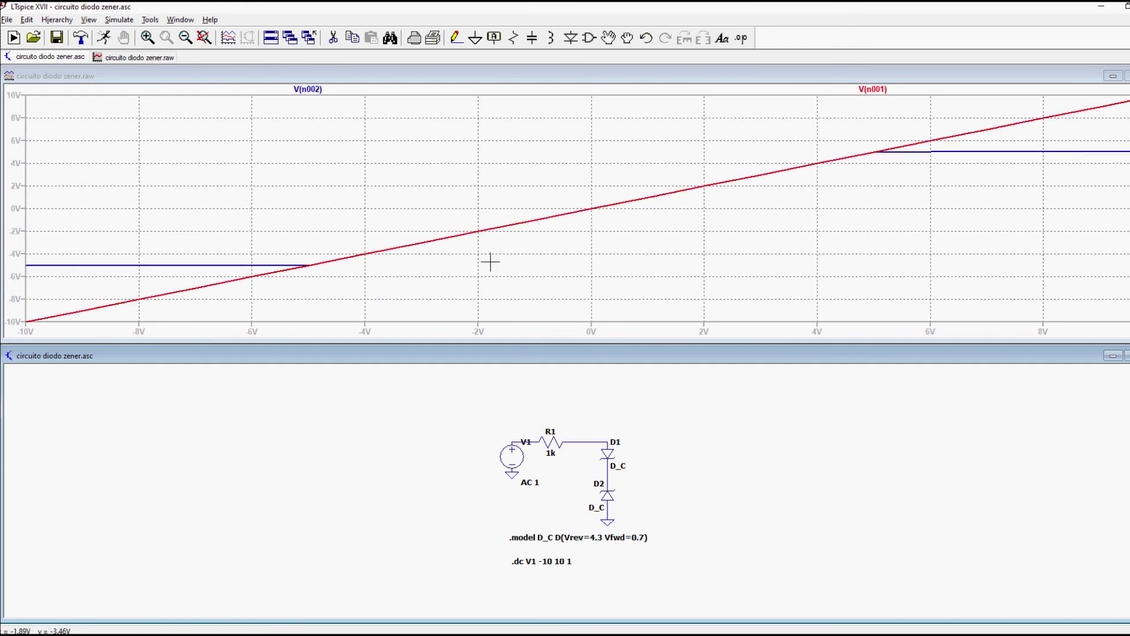
# Step: Add a second plot pane and plot the voltage at the node between R1 and D1 in it
pyautogui.rightClick(415, 181)
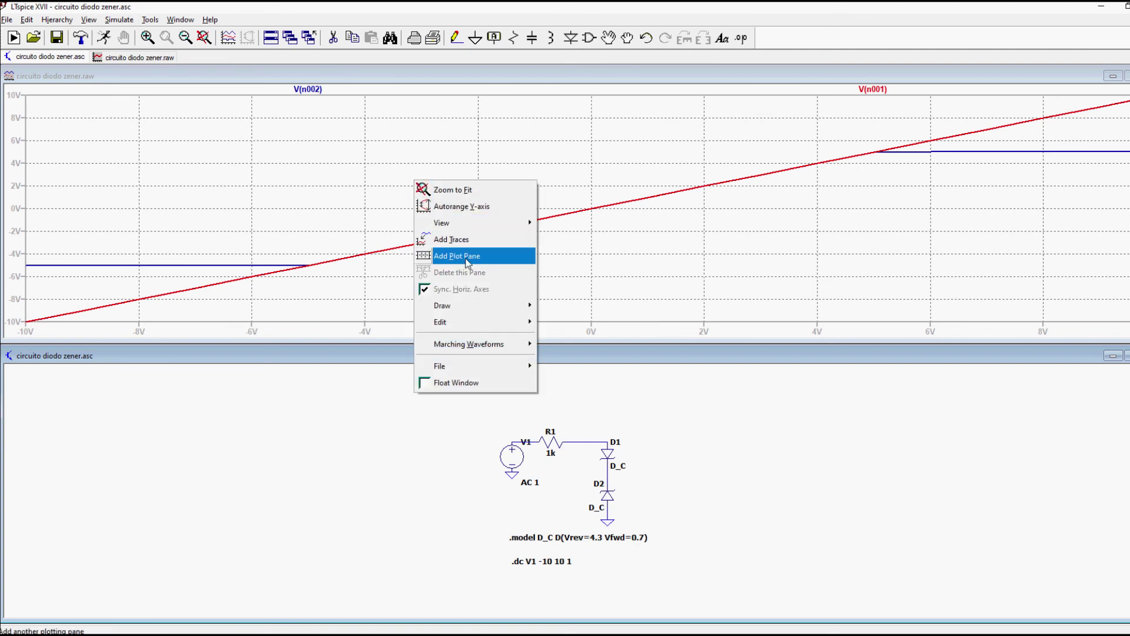
pyautogui.click(462, 262)
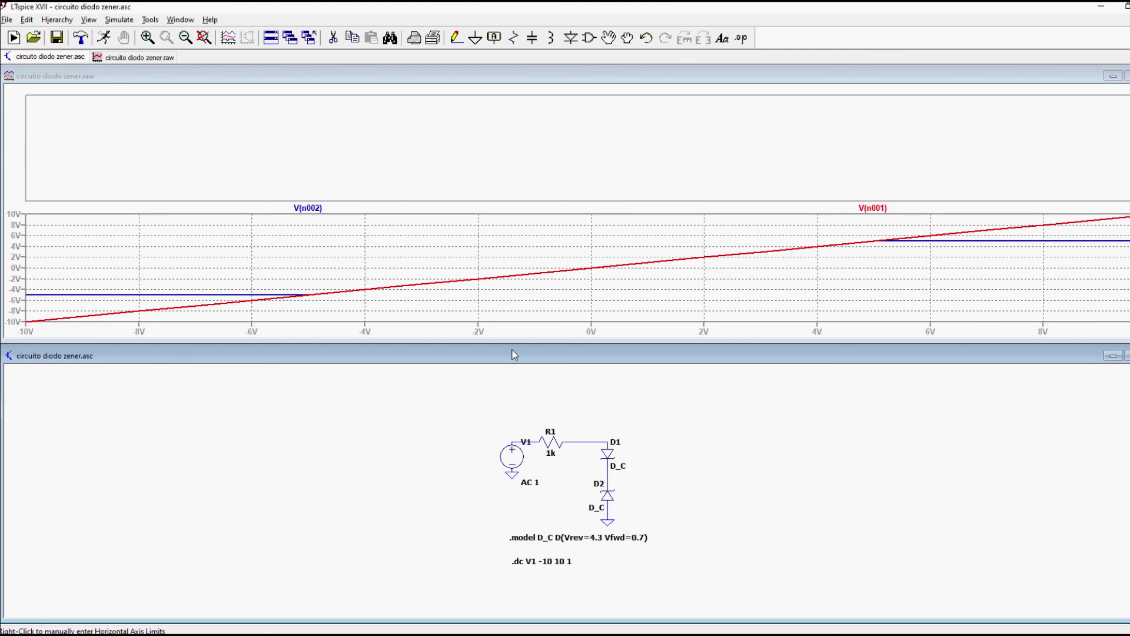
pyautogui.click(589, 439)
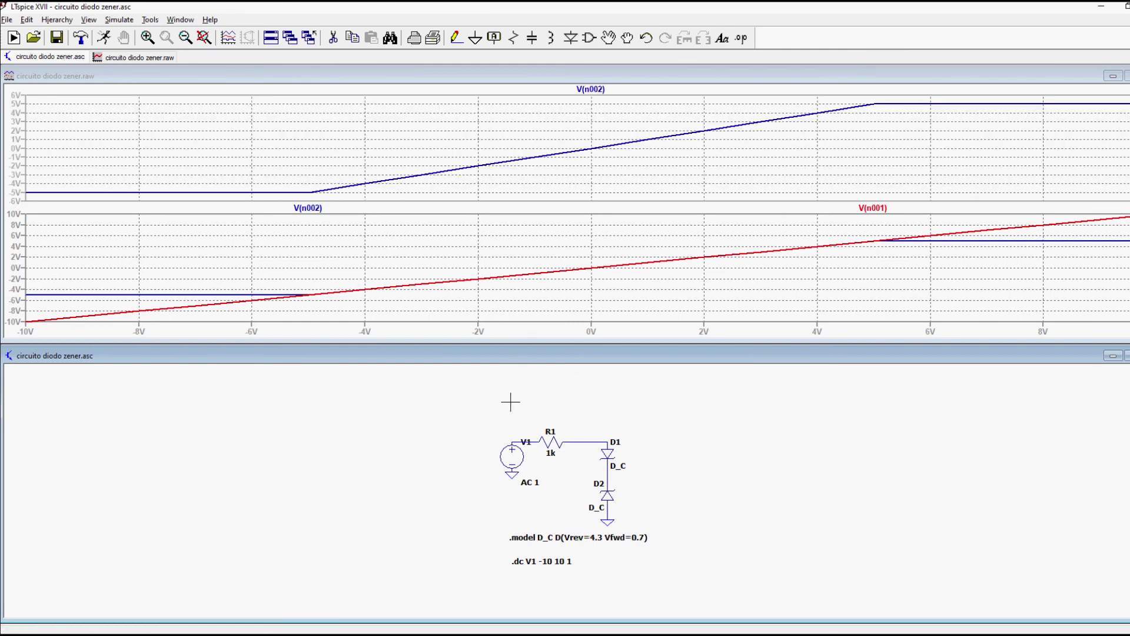
# Step: Add a third plot pane showing the voltage at the V1 source node, and maximize the waveform window
pyautogui.rightClick(335, 137)
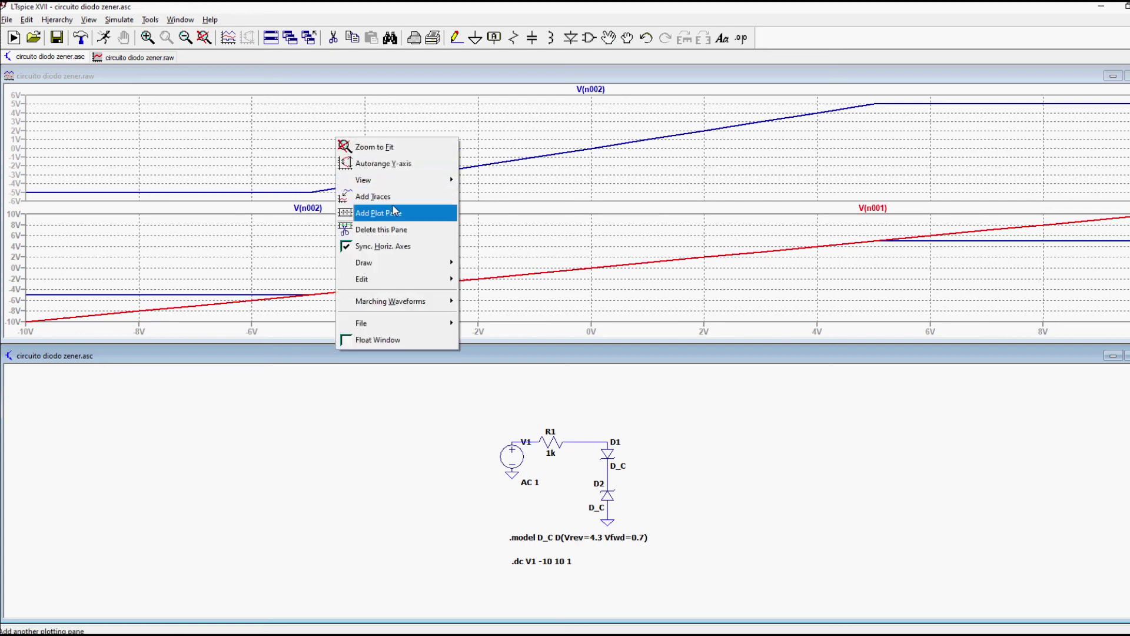
pyautogui.click(395, 220)
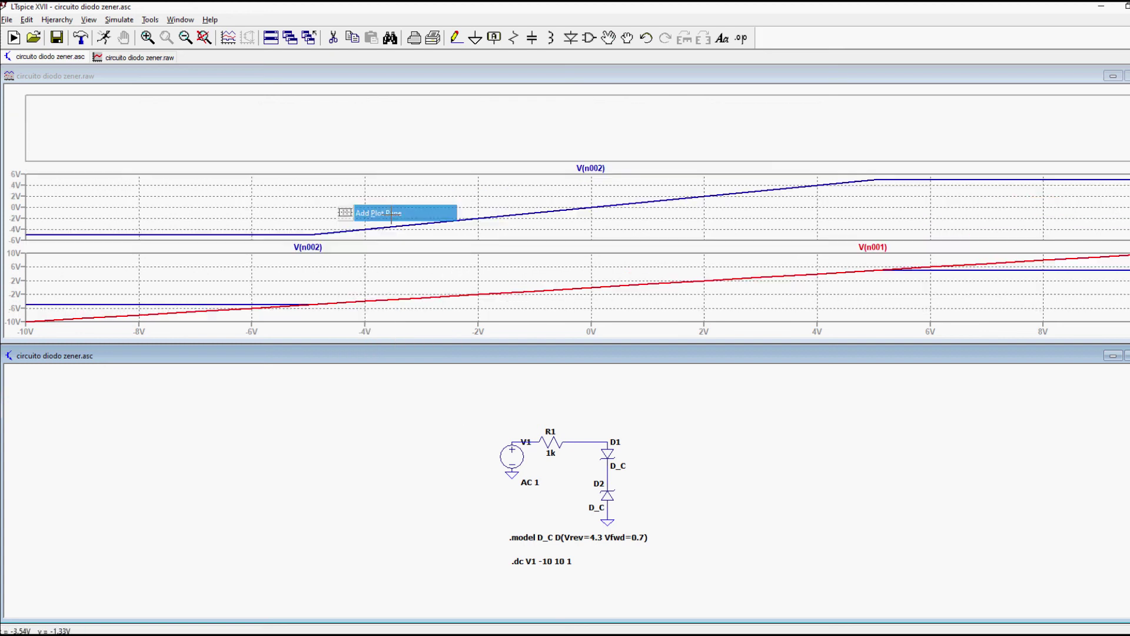
pyautogui.click(538, 437)
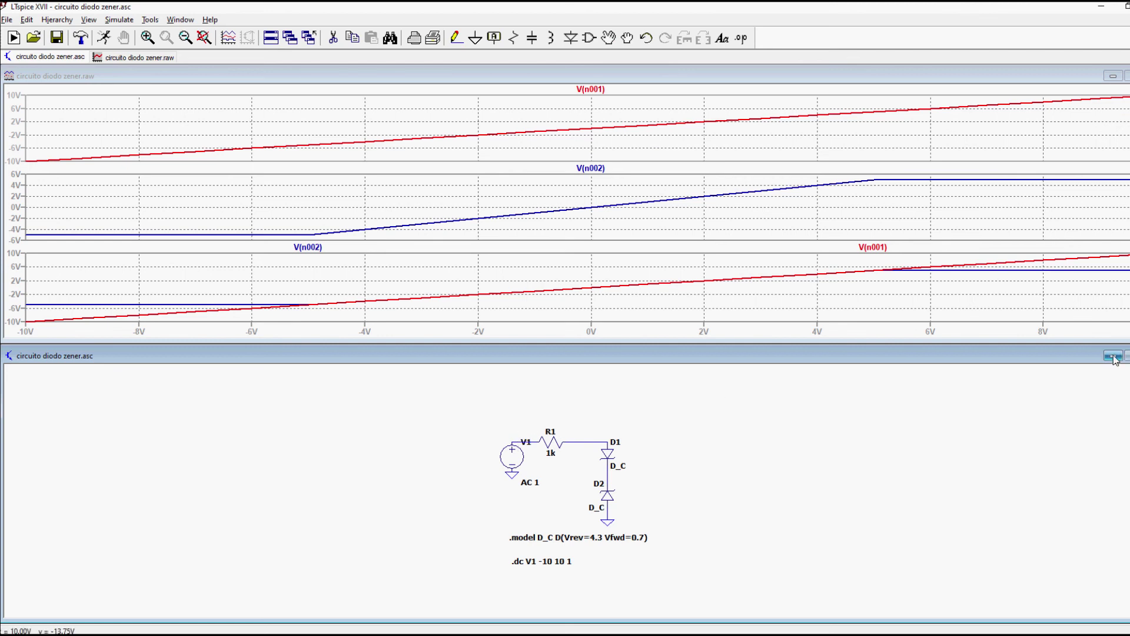
pyautogui.click(1128, 76)
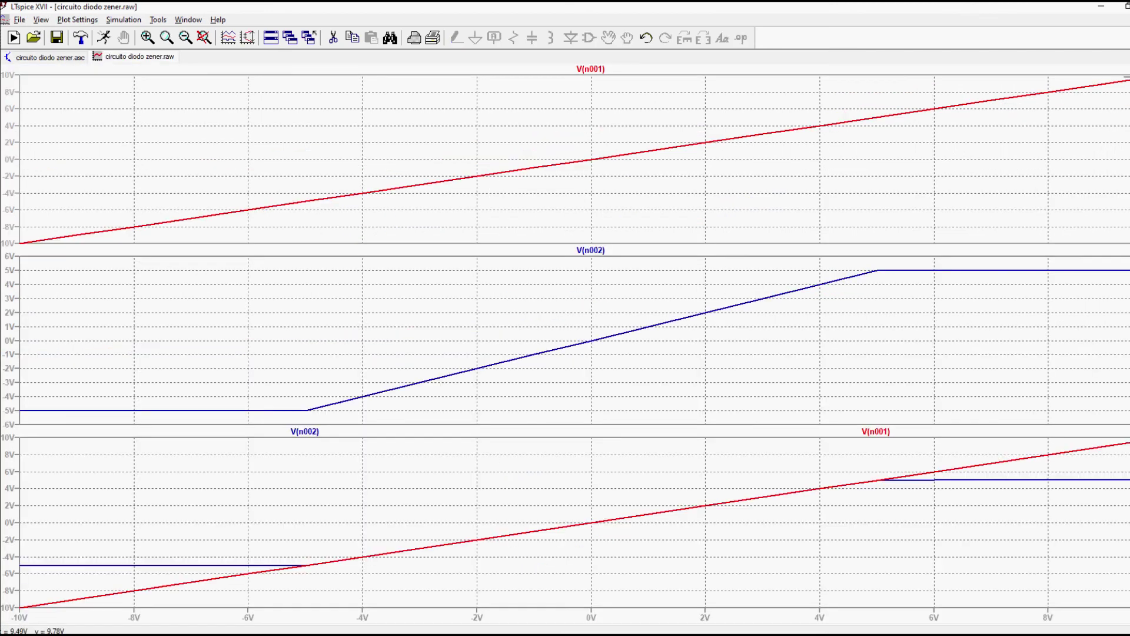